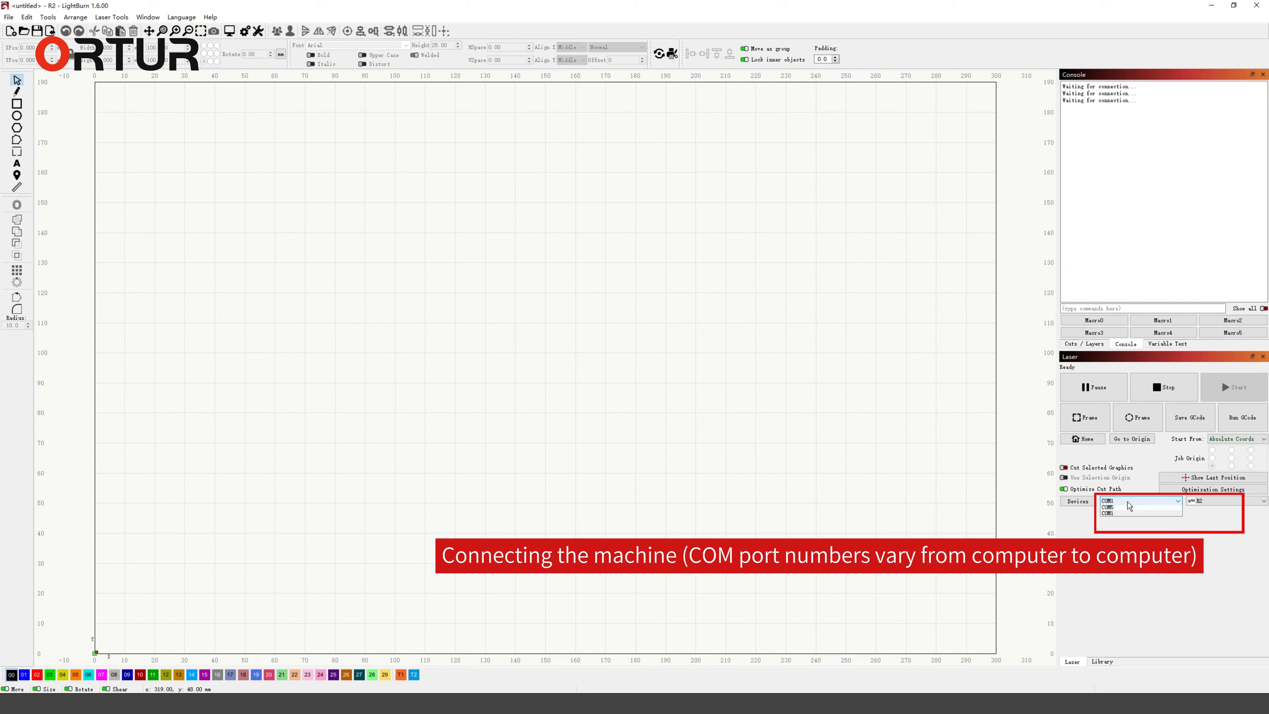
Connect to the laser by choosing port COM5 and the R2 device
click(1149, 513)
click(1194, 502)
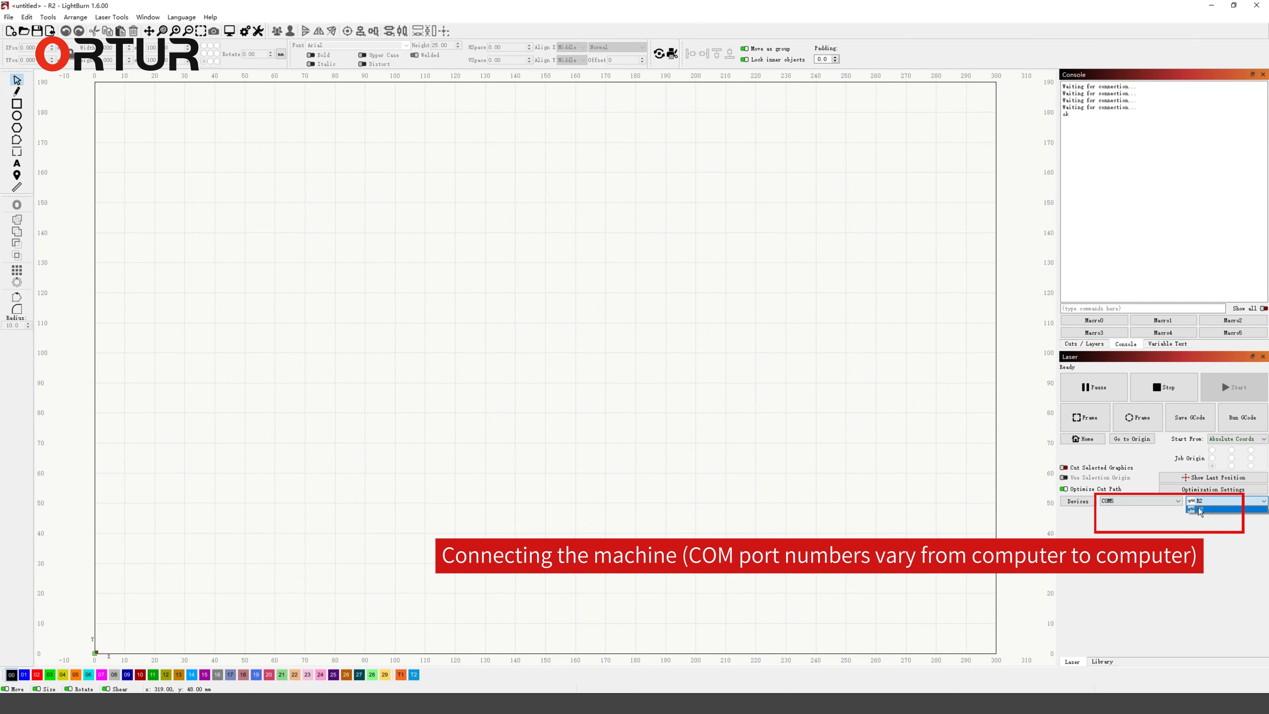
click(1198, 511)
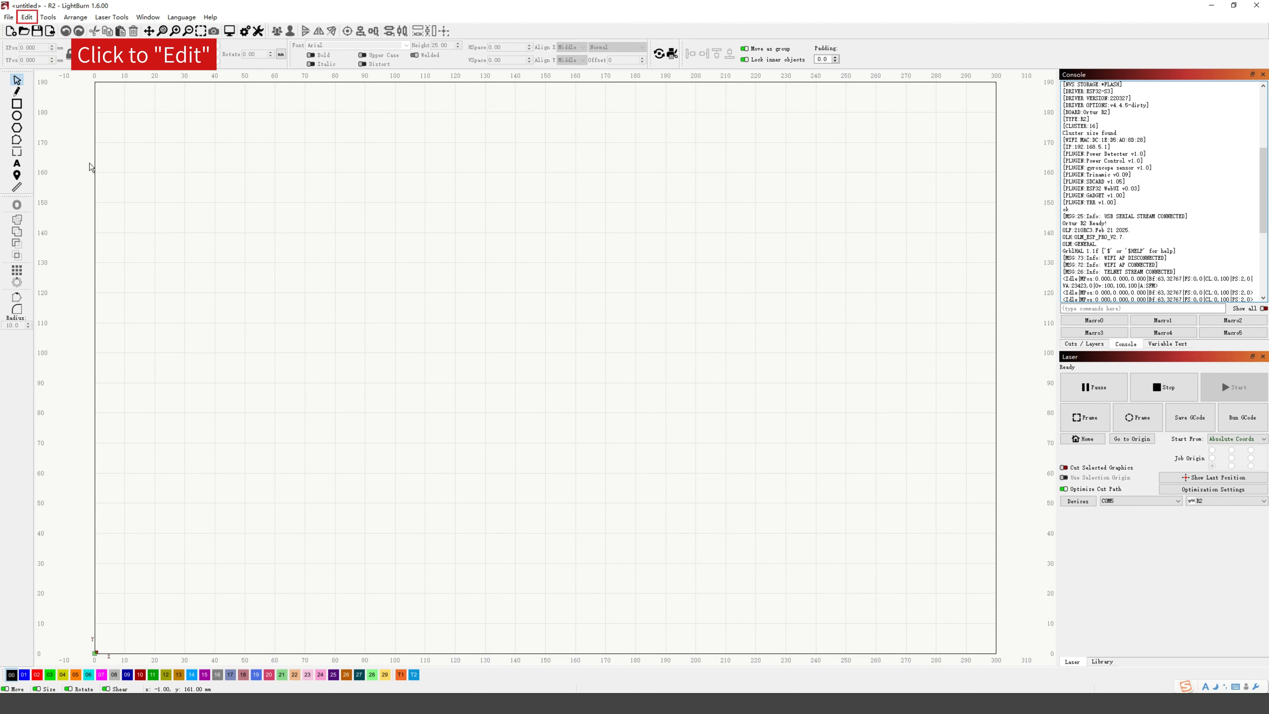
Set the program's units to mm/min, the option better suited to diode lasers
click(27, 17)
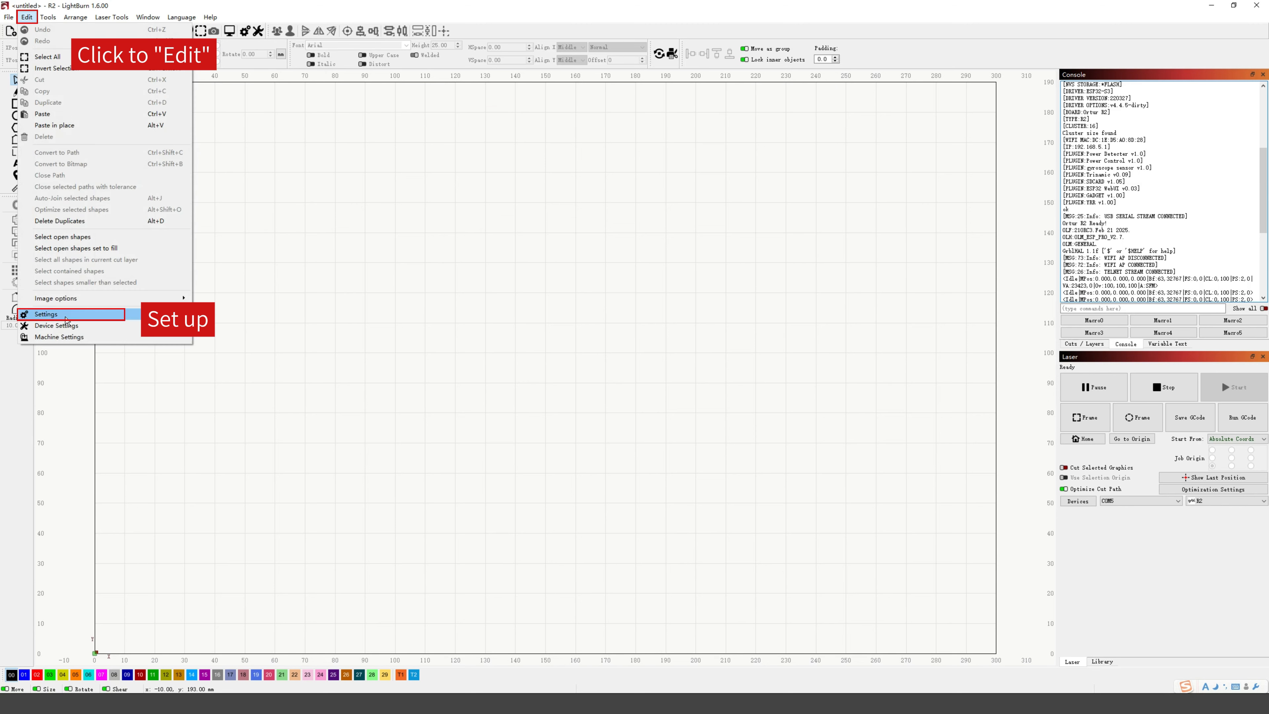
click(64, 315)
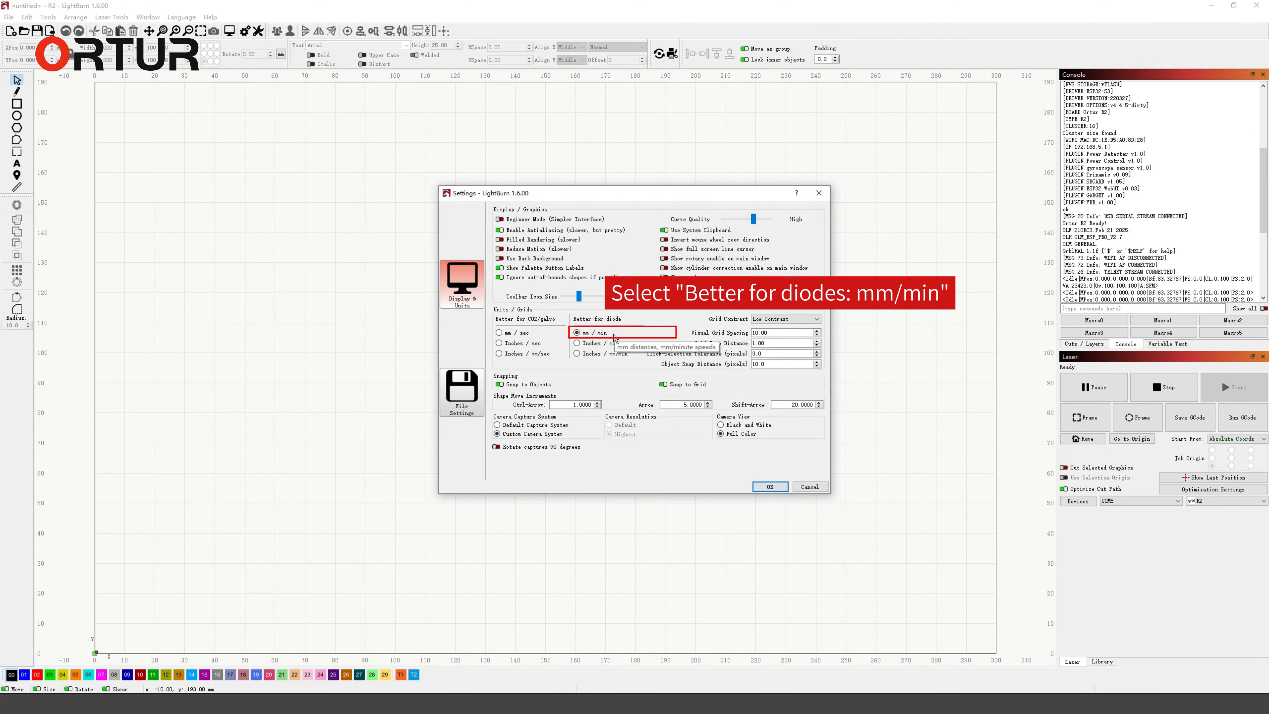
click(763, 487)
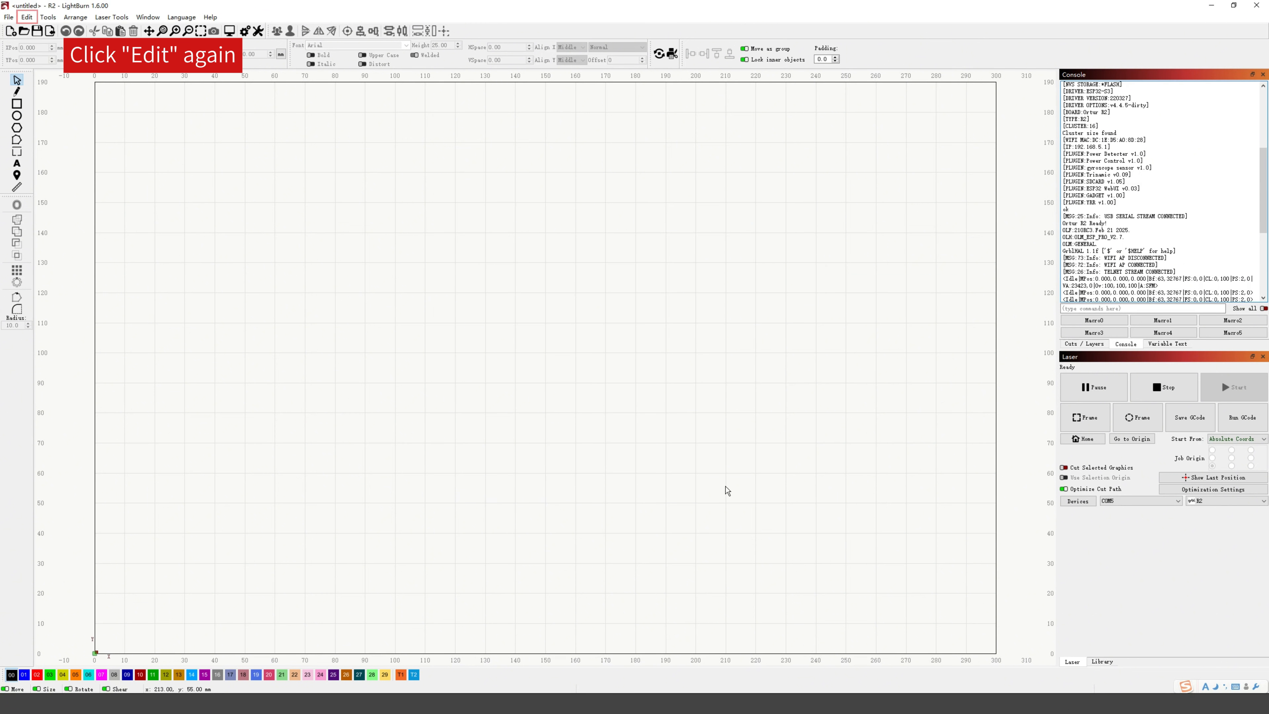
Enable the laser fire button and the laser-on-when-framing option in the R2 device settings
click(28, 17)
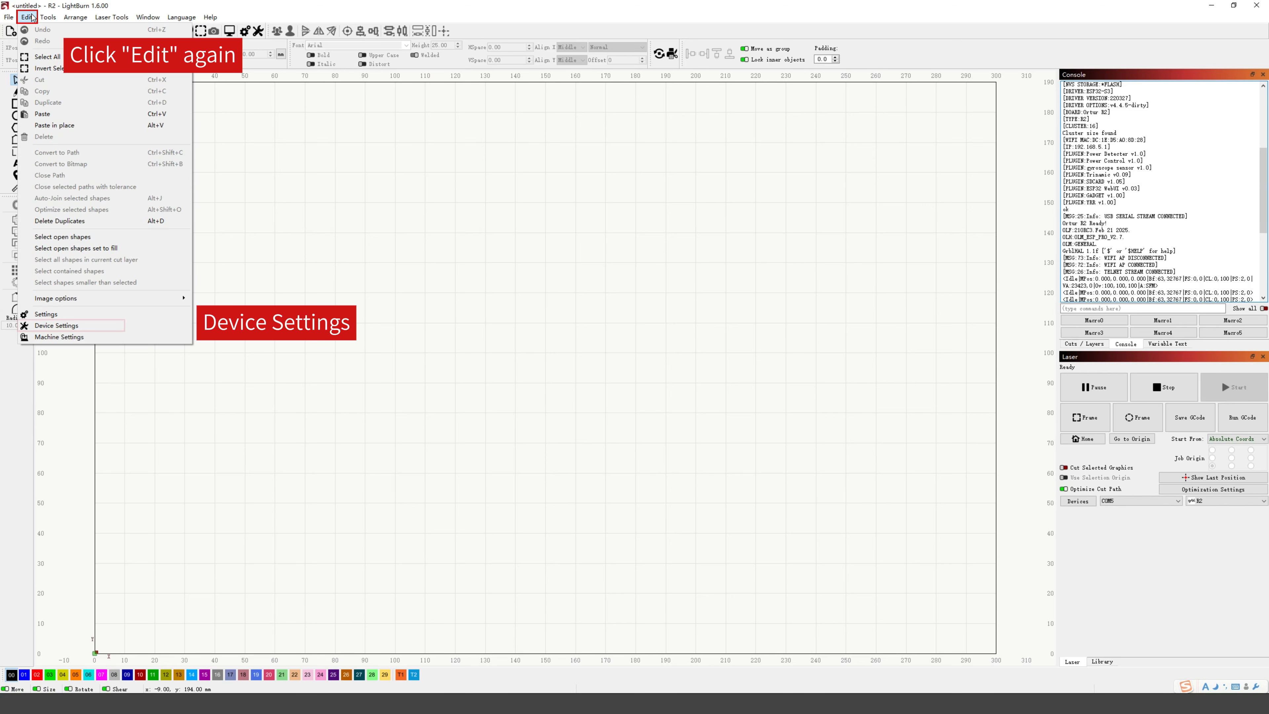
click(75, 327)
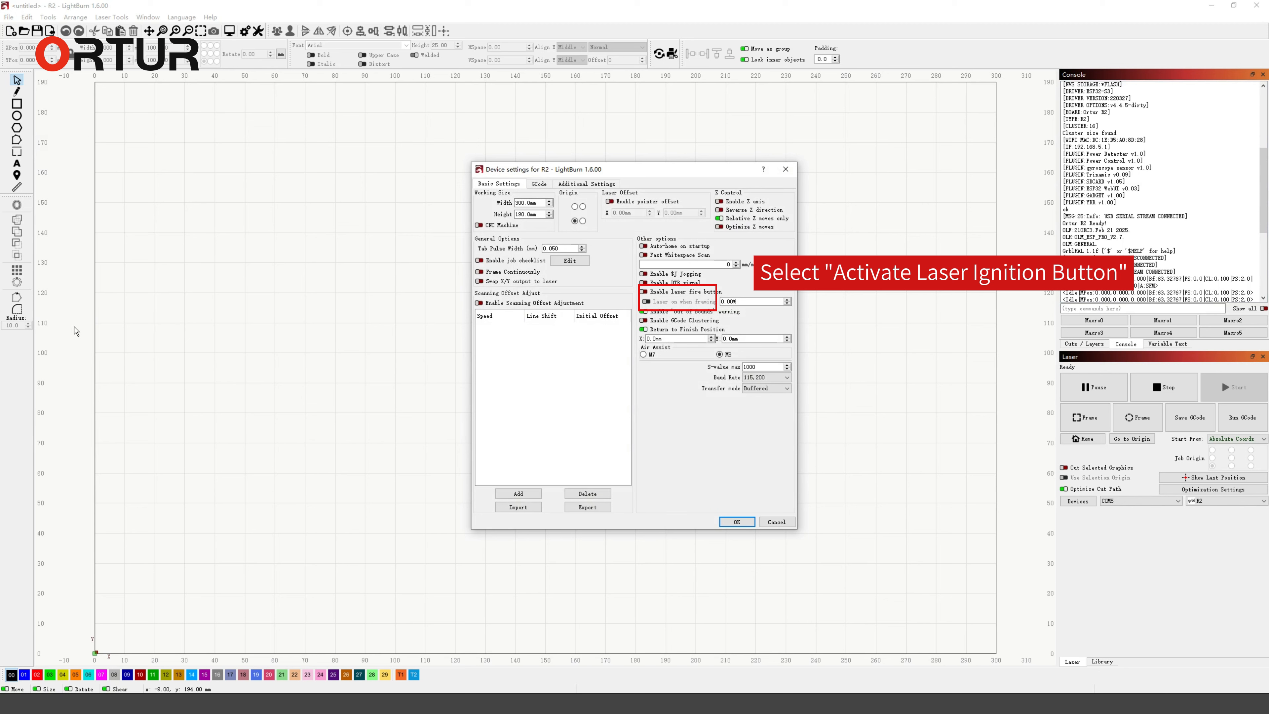
click(646, 292)
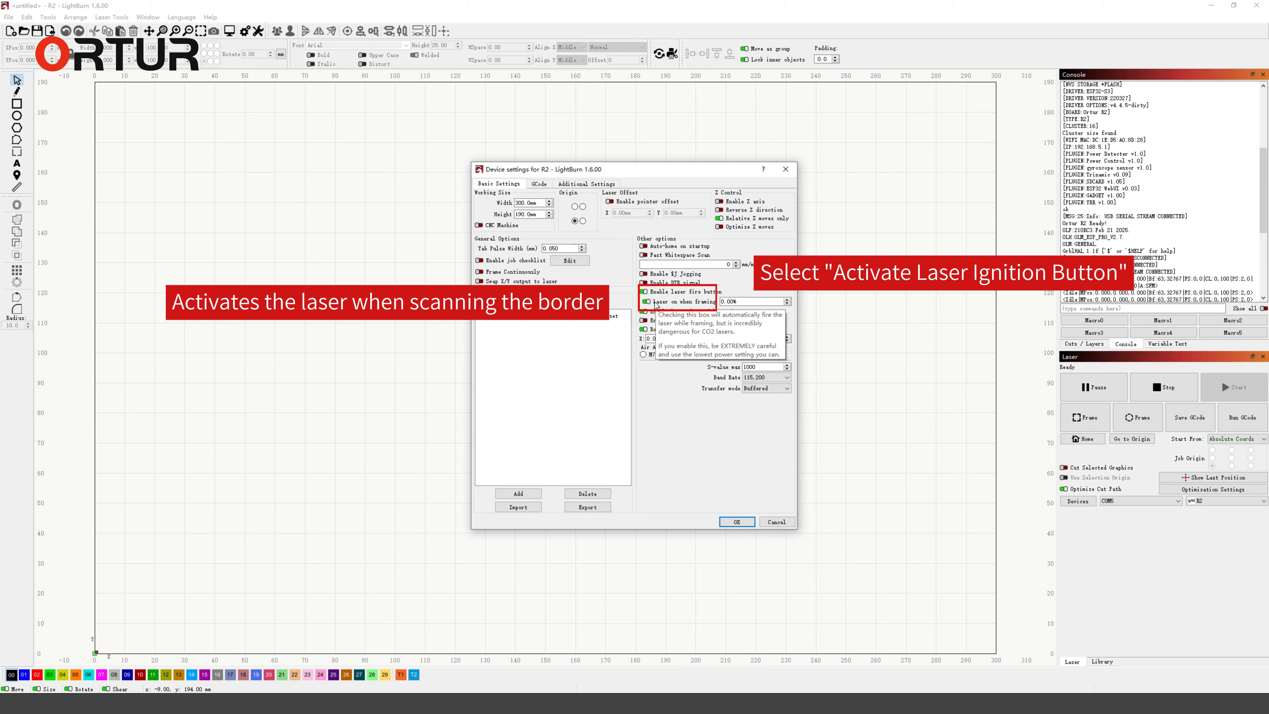
click(734, 522)
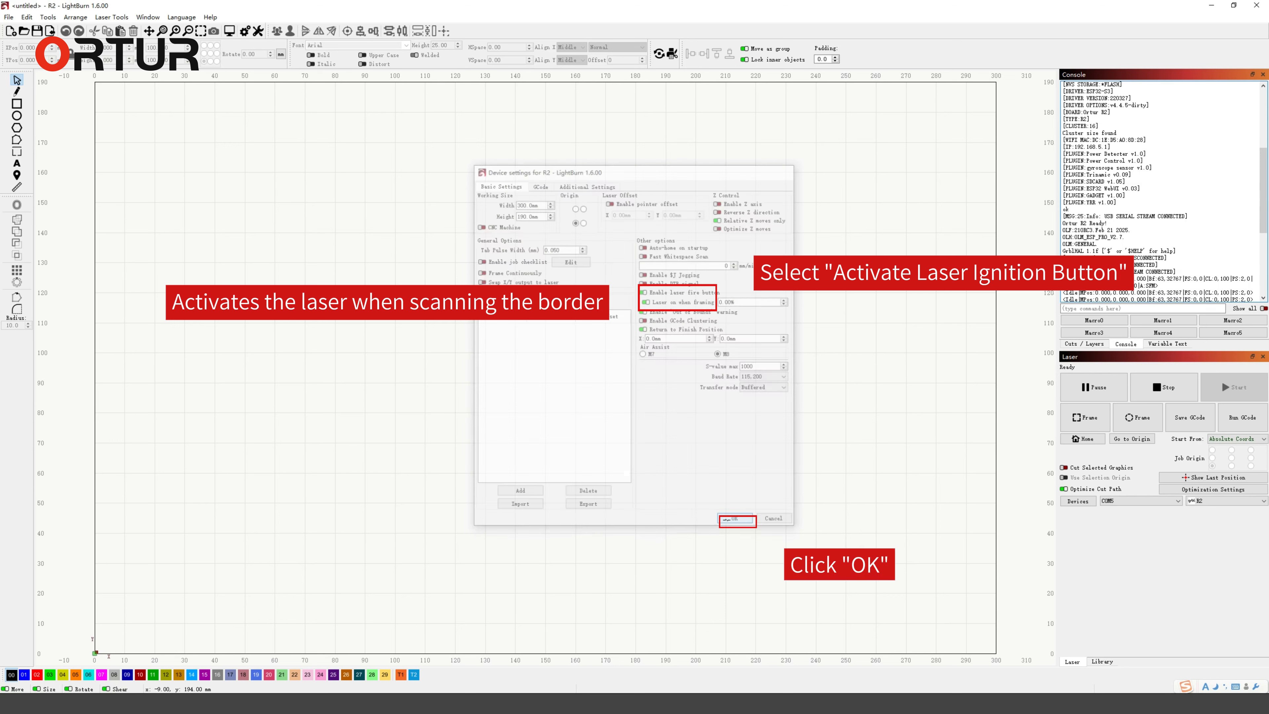
Show the Move controls and set the laser fire power to 2%
click(144, 18)
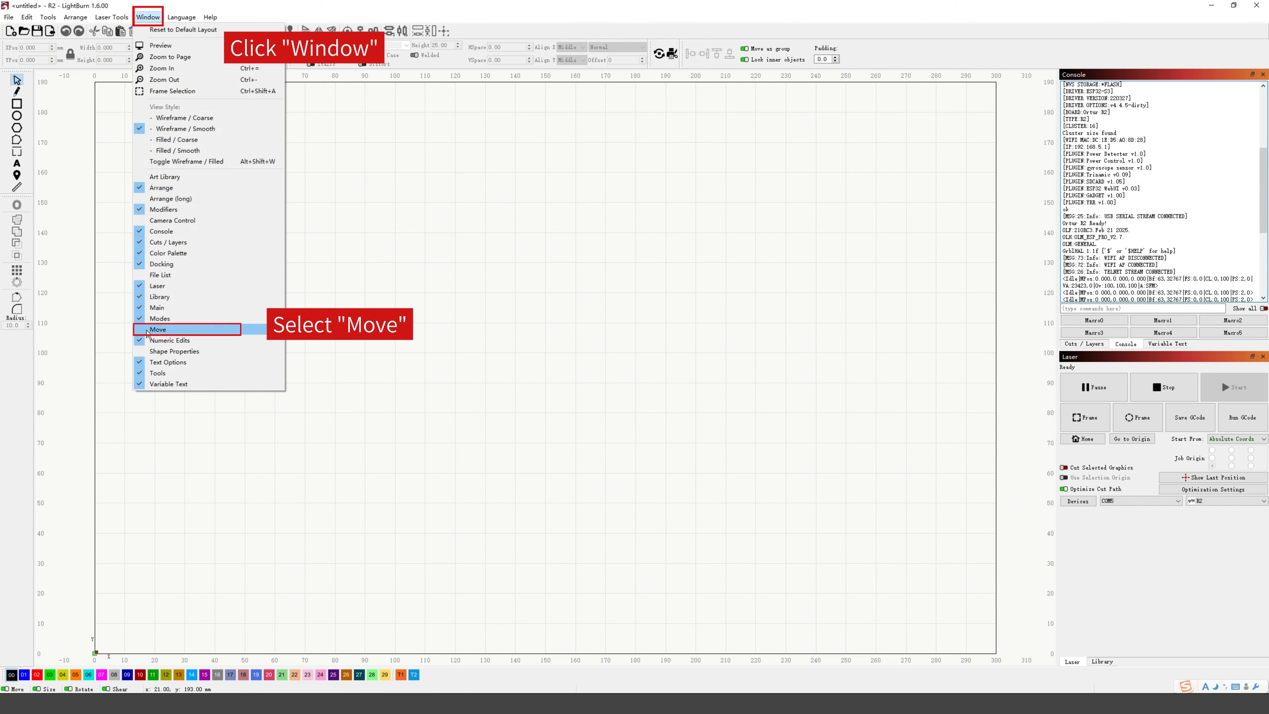
click(147, 330)
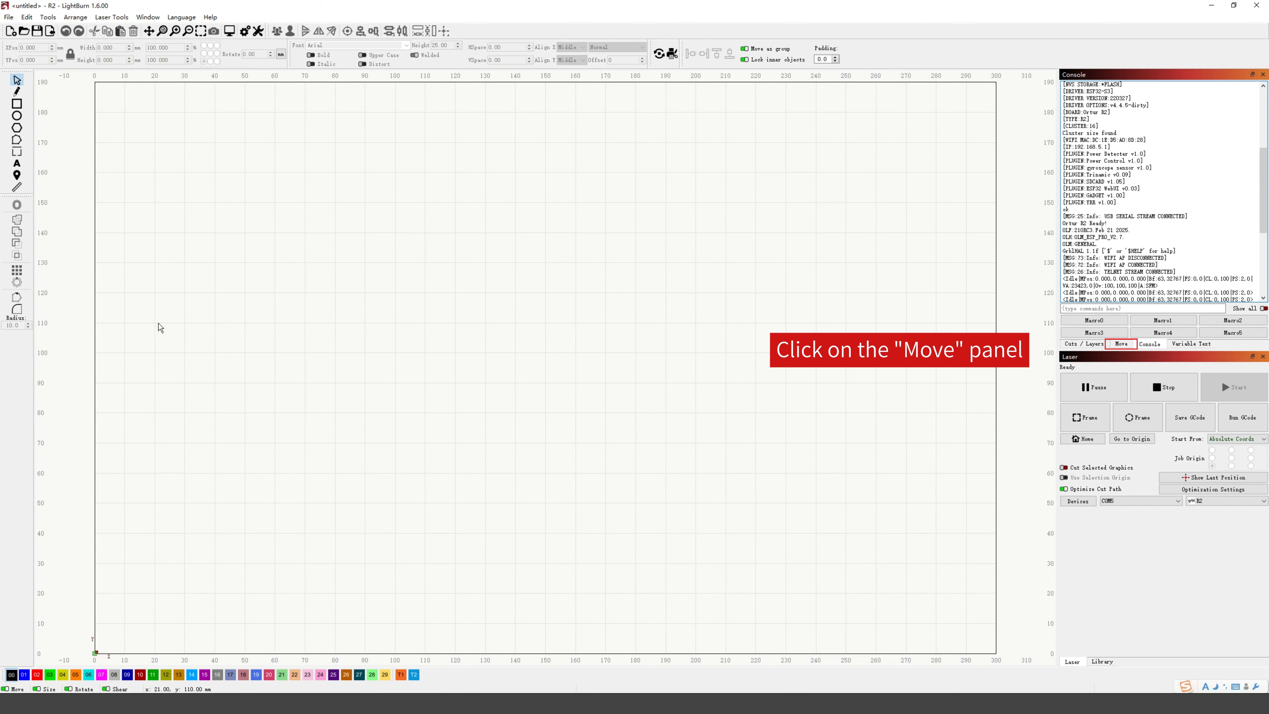
click(1122, 345)
double_click(1205, 309)
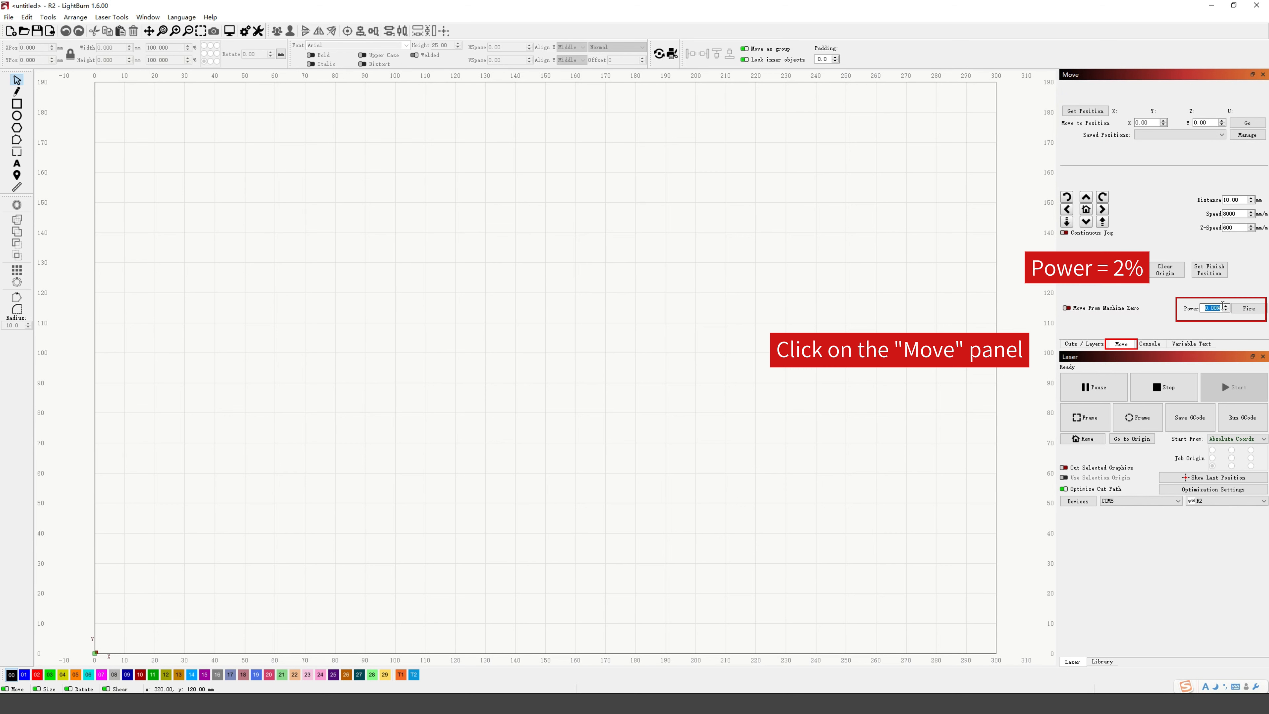
text(2)
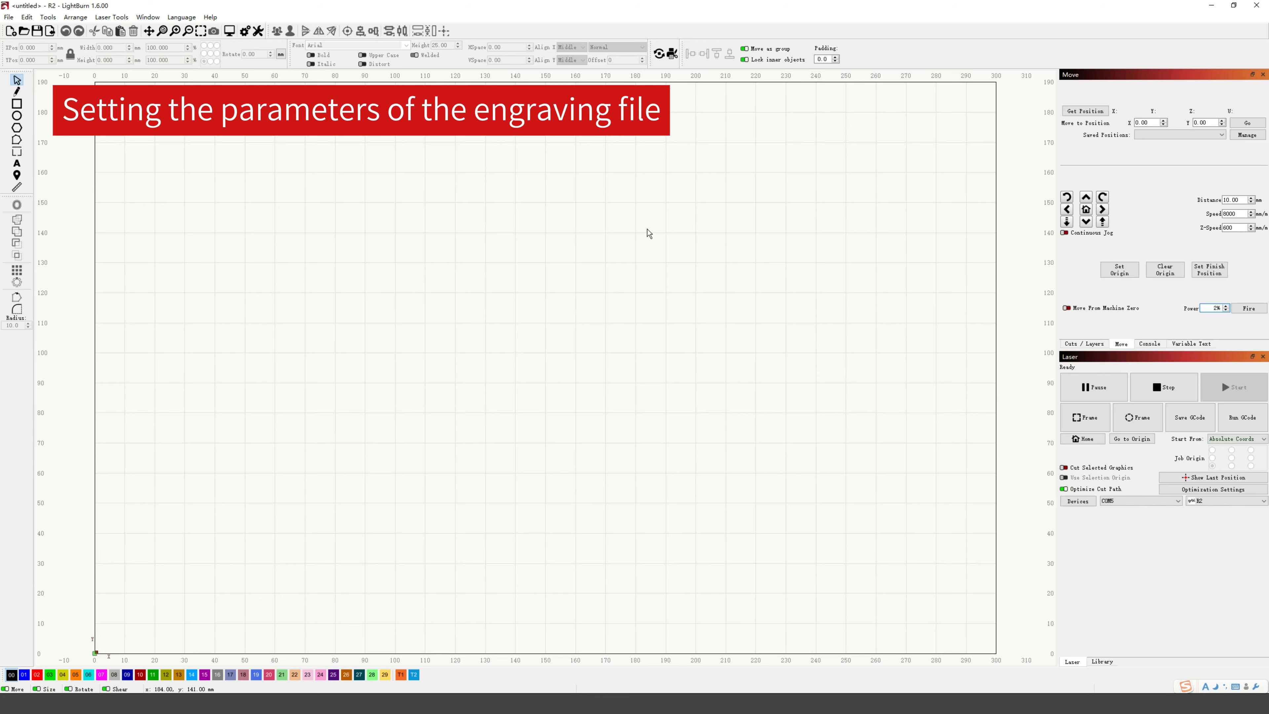
Import the ORTUR cat logo image into the workspace and position it at X 10 mm, Y 10 mm
click(1234, 5)
drag(492, 390, 780, 351)
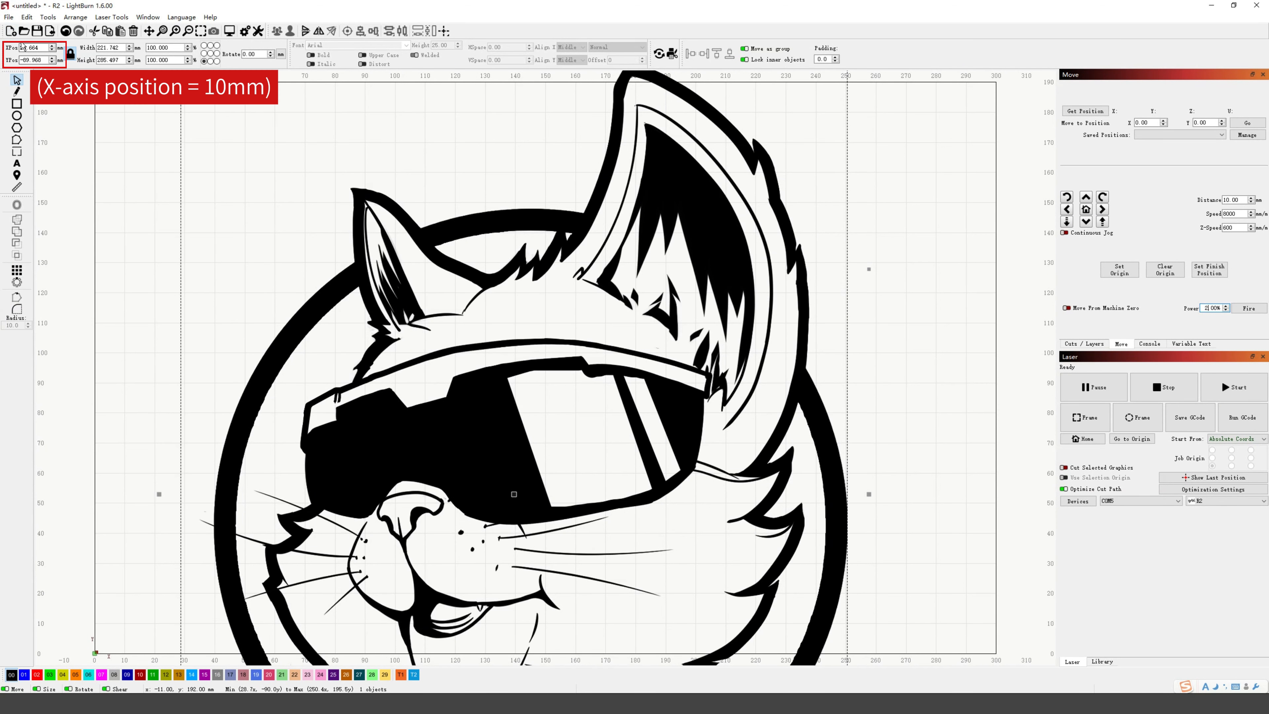
drag(42, 48, 23, 67)
text(1010)
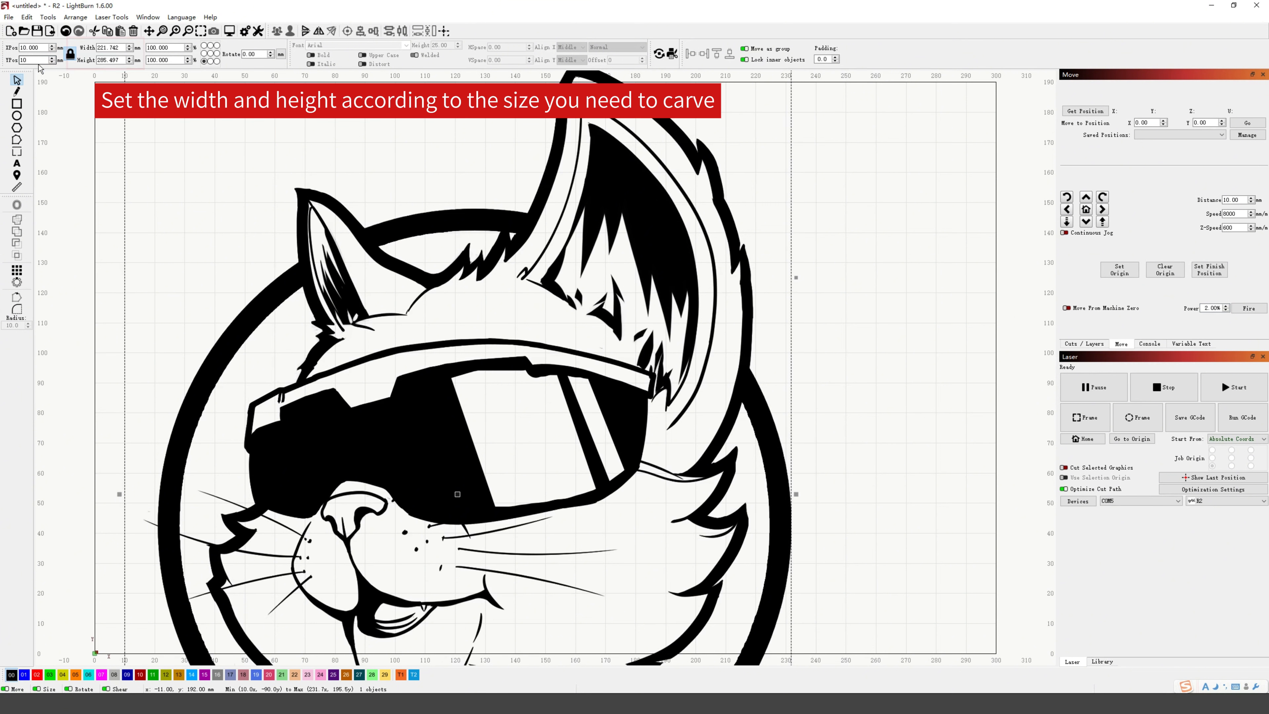
Set the logo image's width to 35 mm with its proportions locked
drag(121, 48, 95, 49)
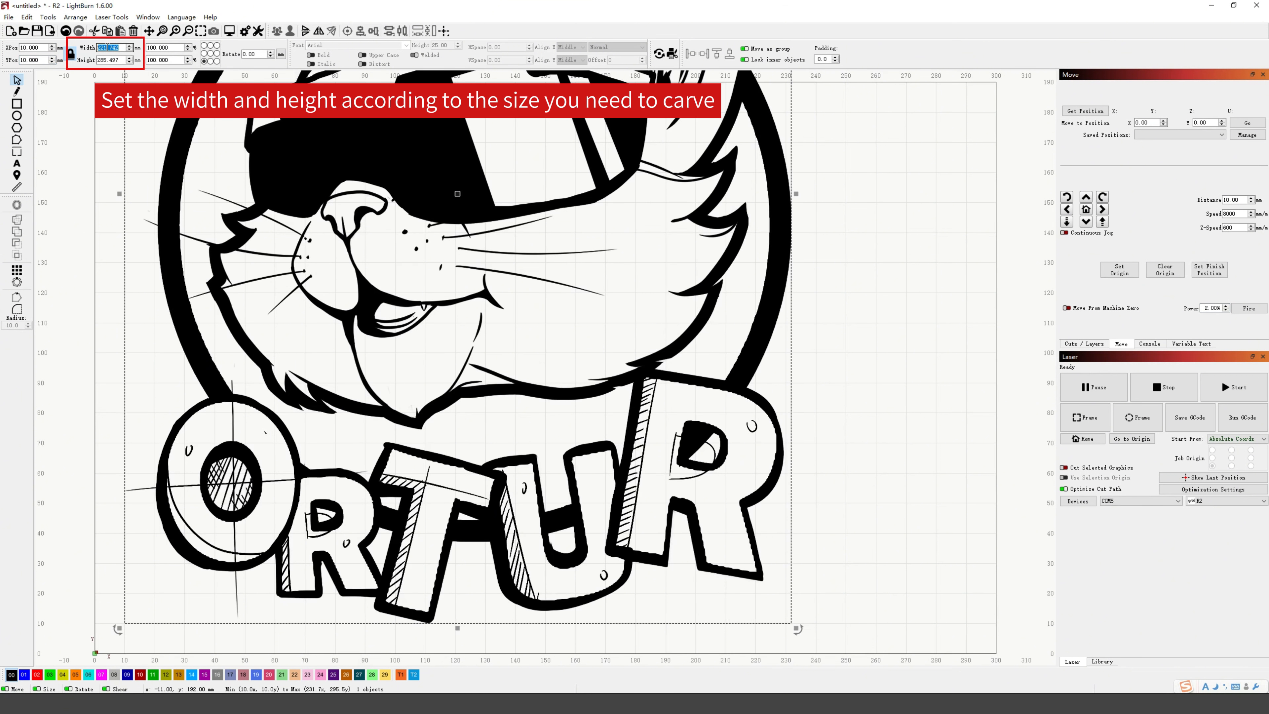
text(35)
click(124, 60)
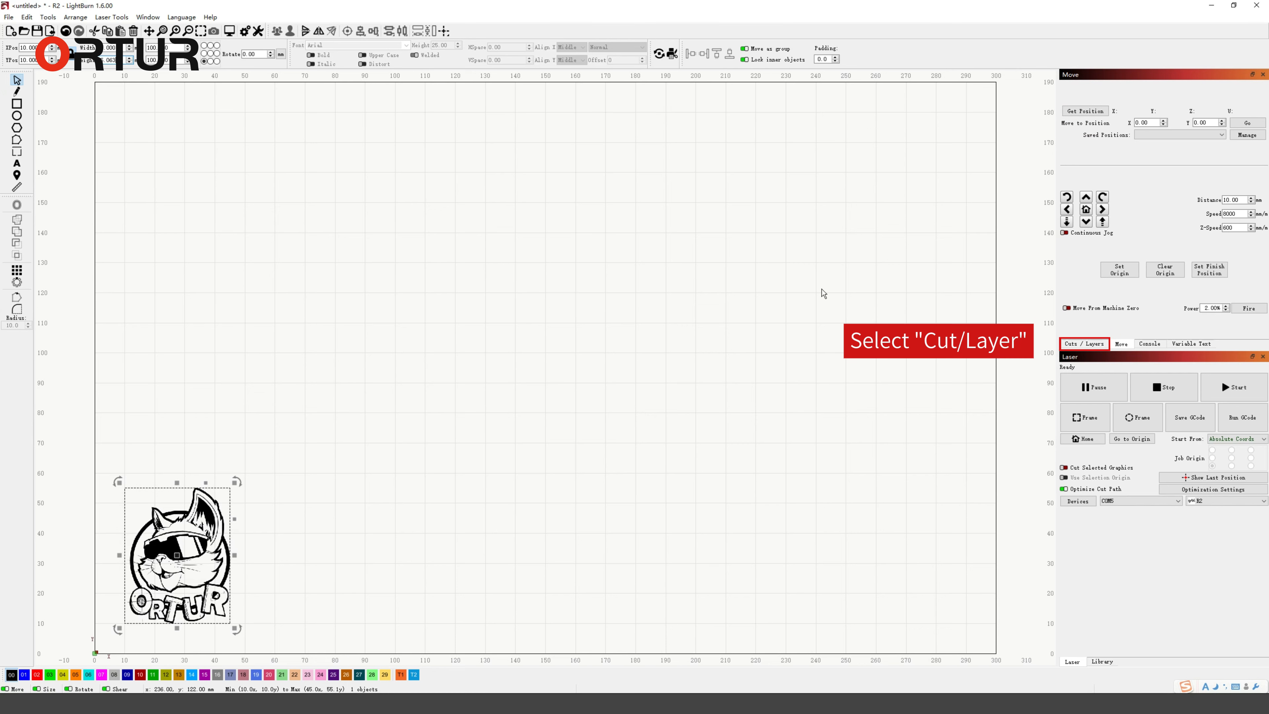
Edit the image layer's cut settings, with speed 20000 mm/min and maximum power 100%
click(1063, 344)
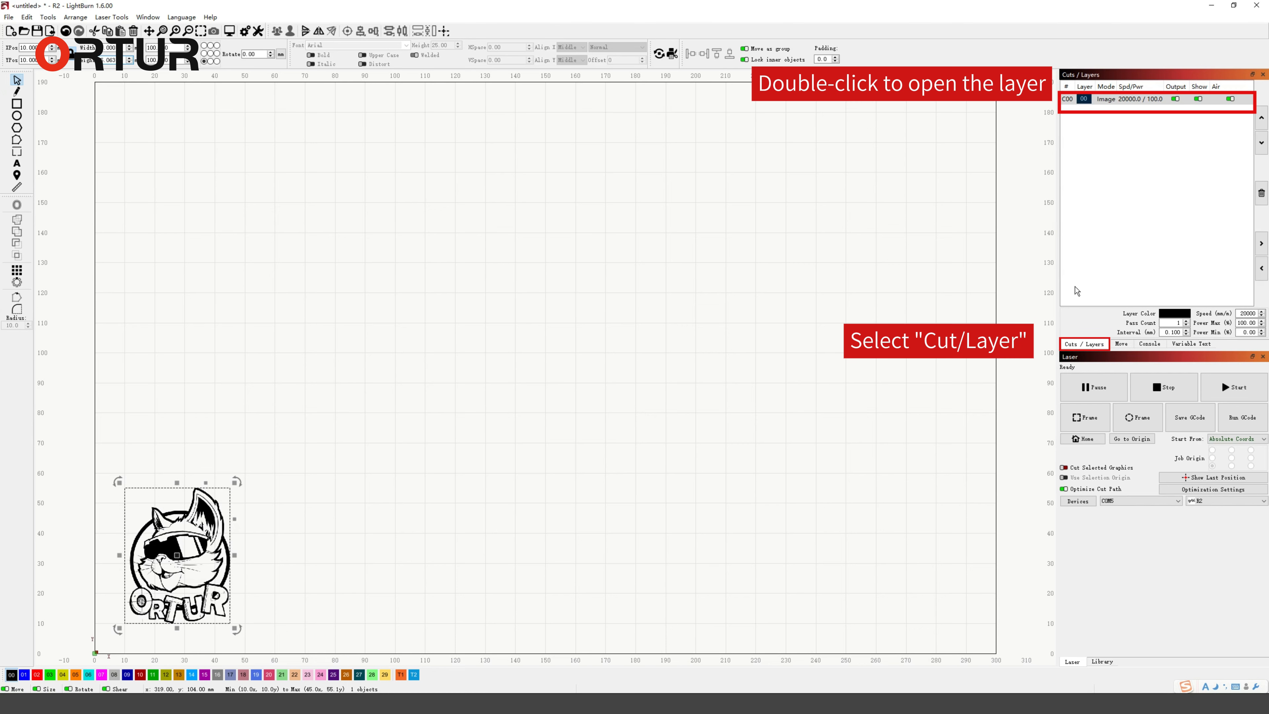
double_click(1132, 100)
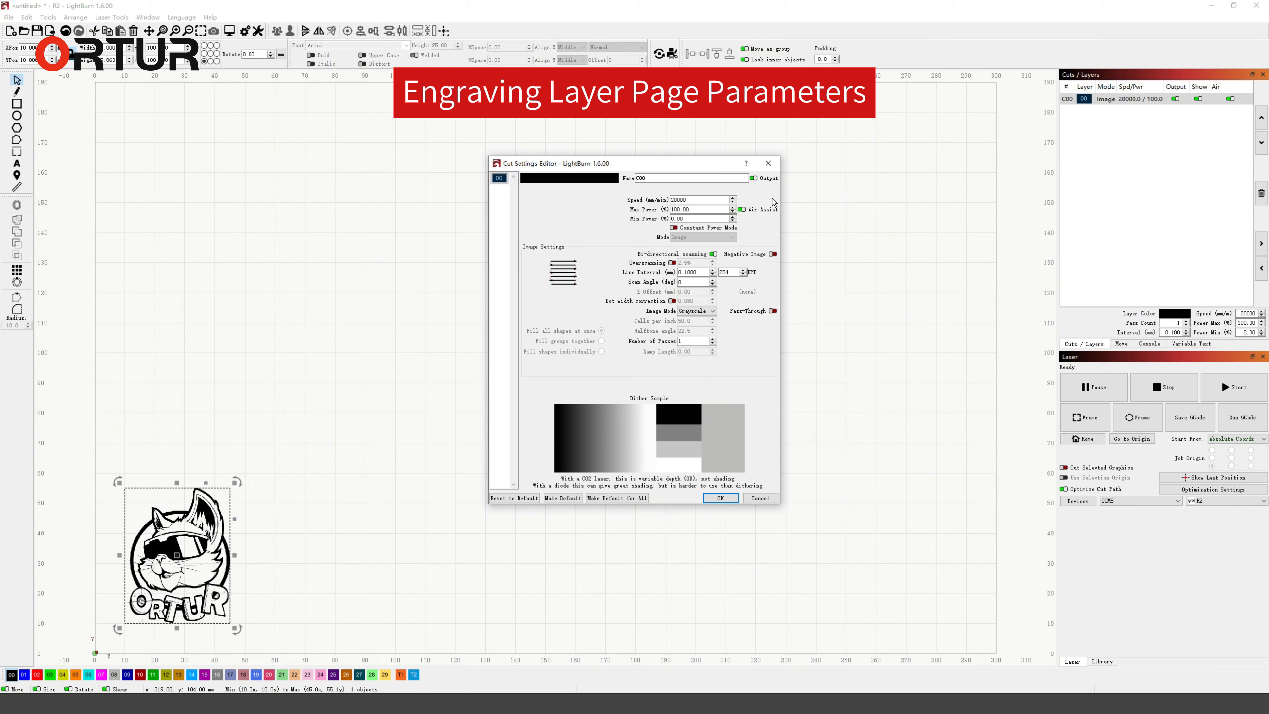
double_click(676, 200)
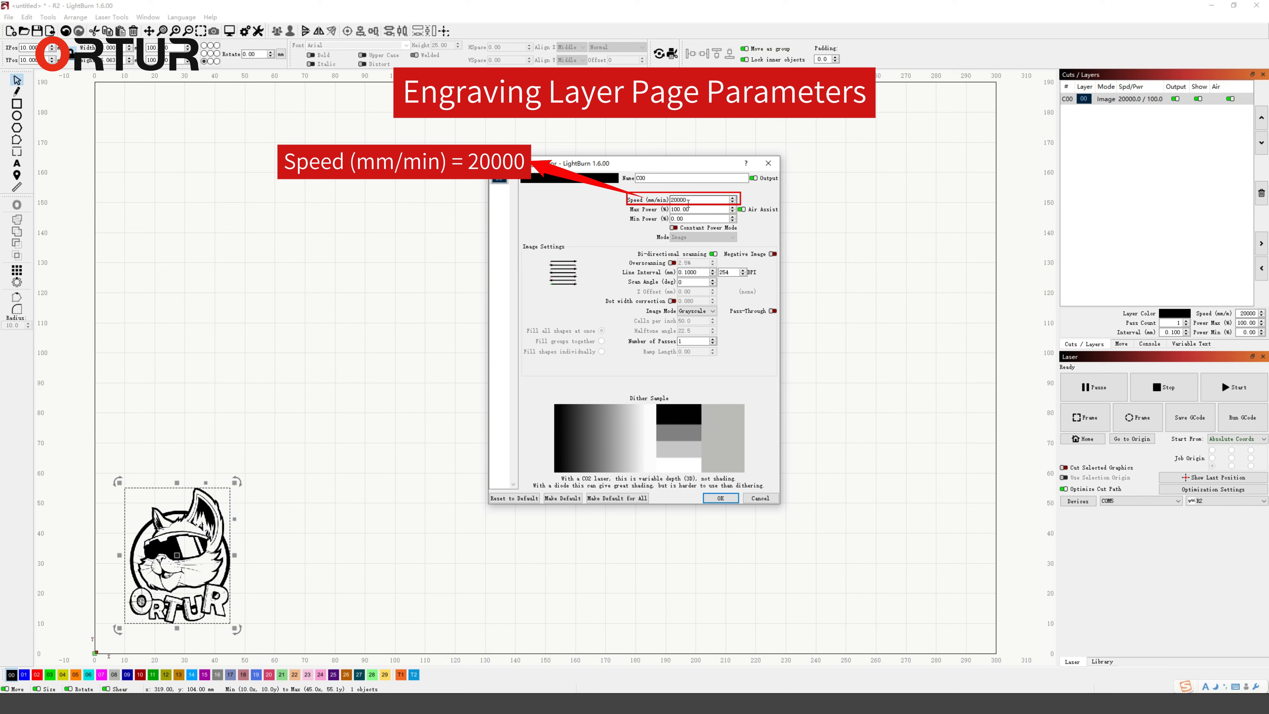
double_click(700, 210)
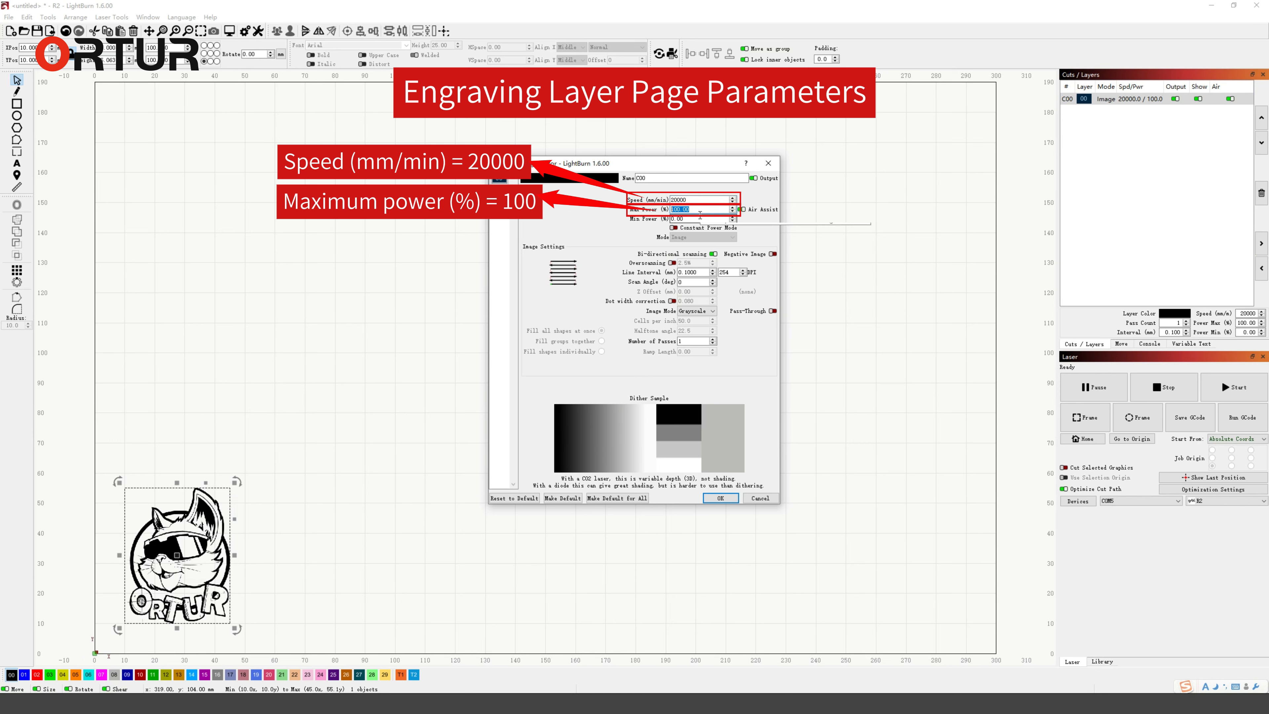
text(10)
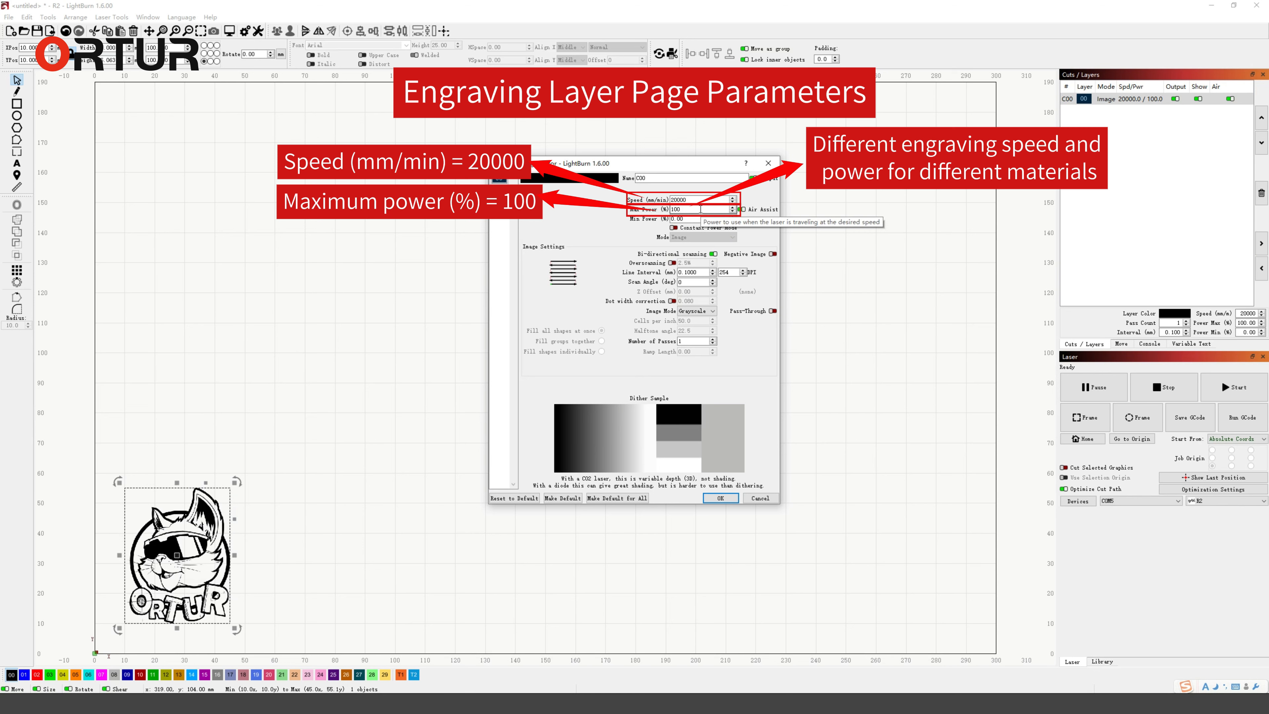
Configure the image layer with constant power mode off, 0.1 mm line interval, Grayscale image mode and 1 pass
click(674, 228)
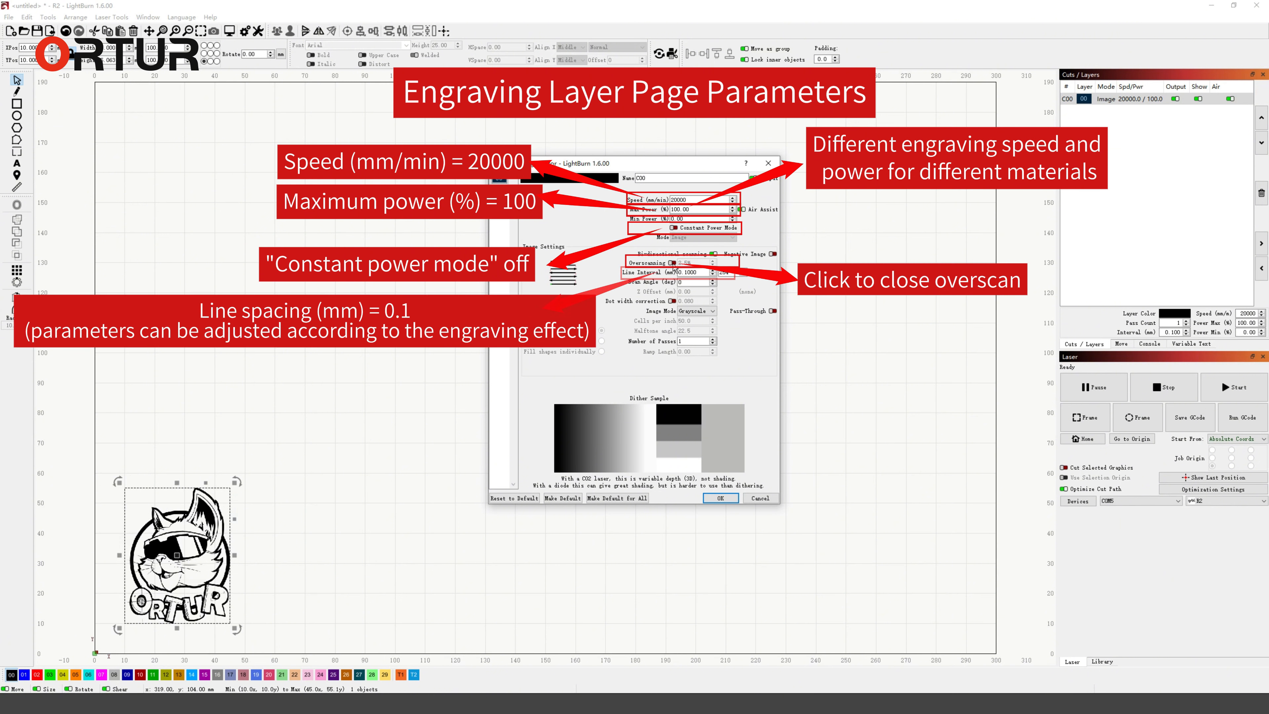
click(700, 272)
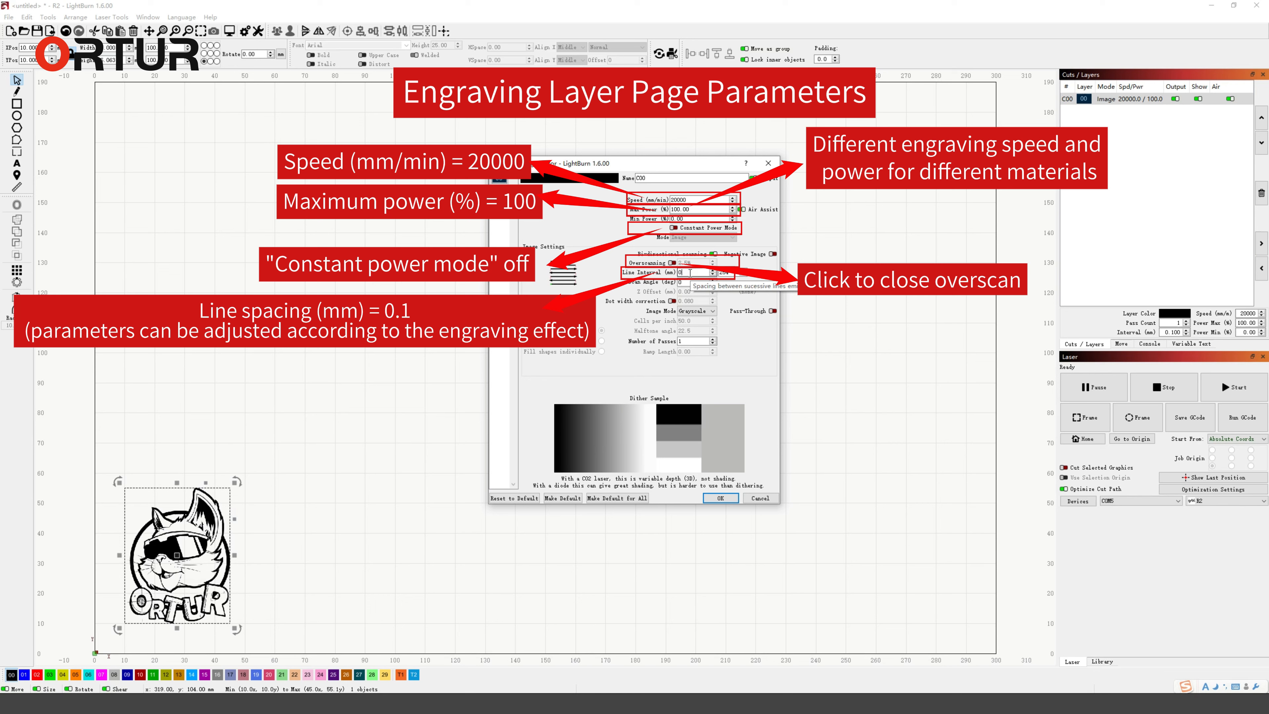
click(696, 310)
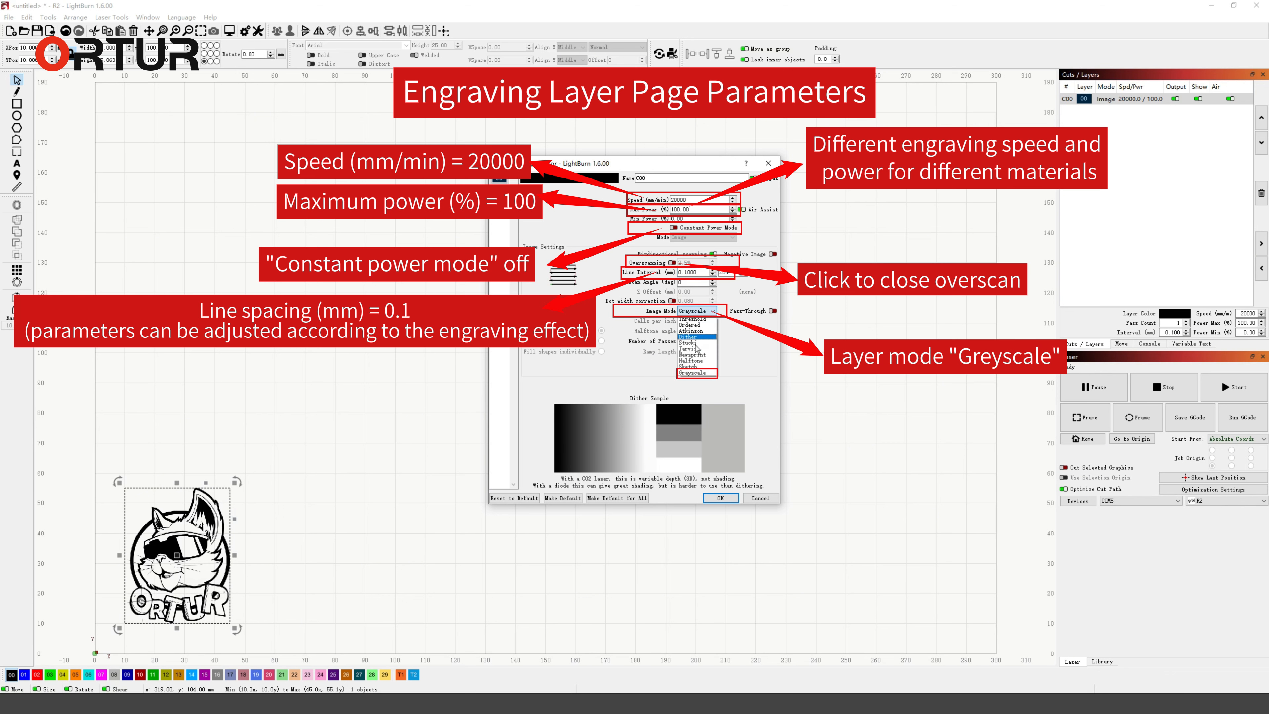
click(694, 372)
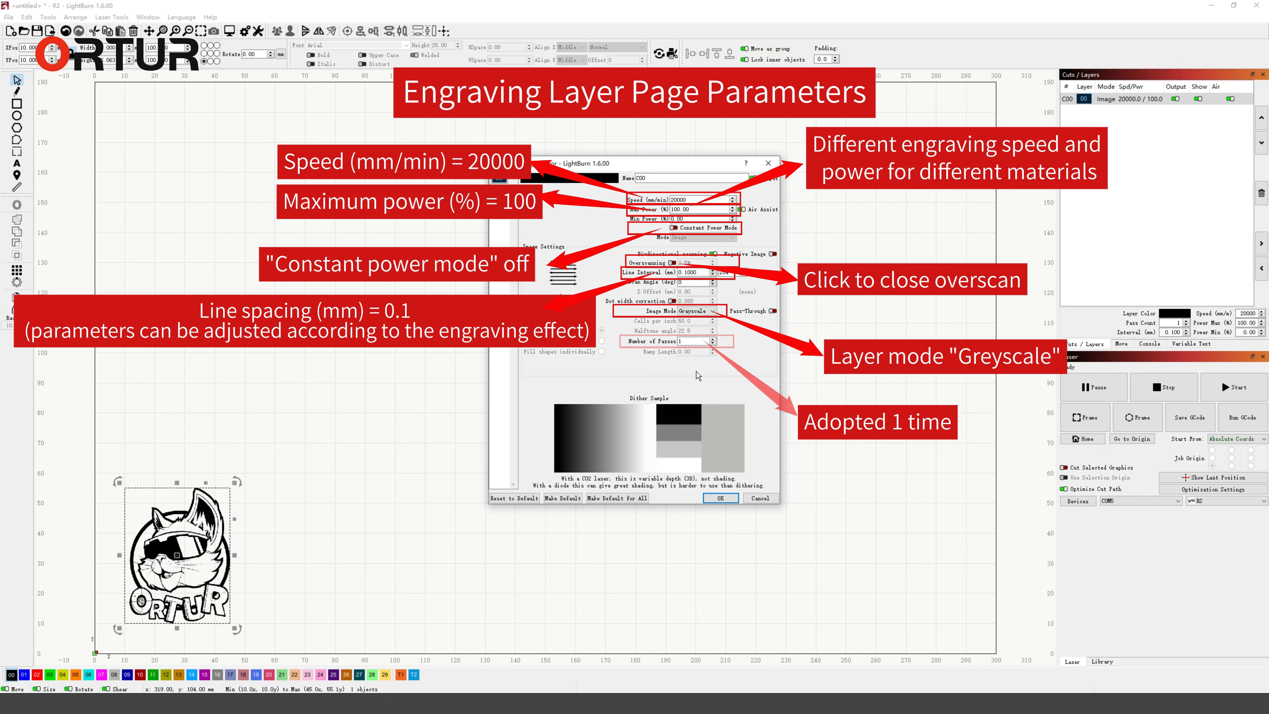
click(679, 342)
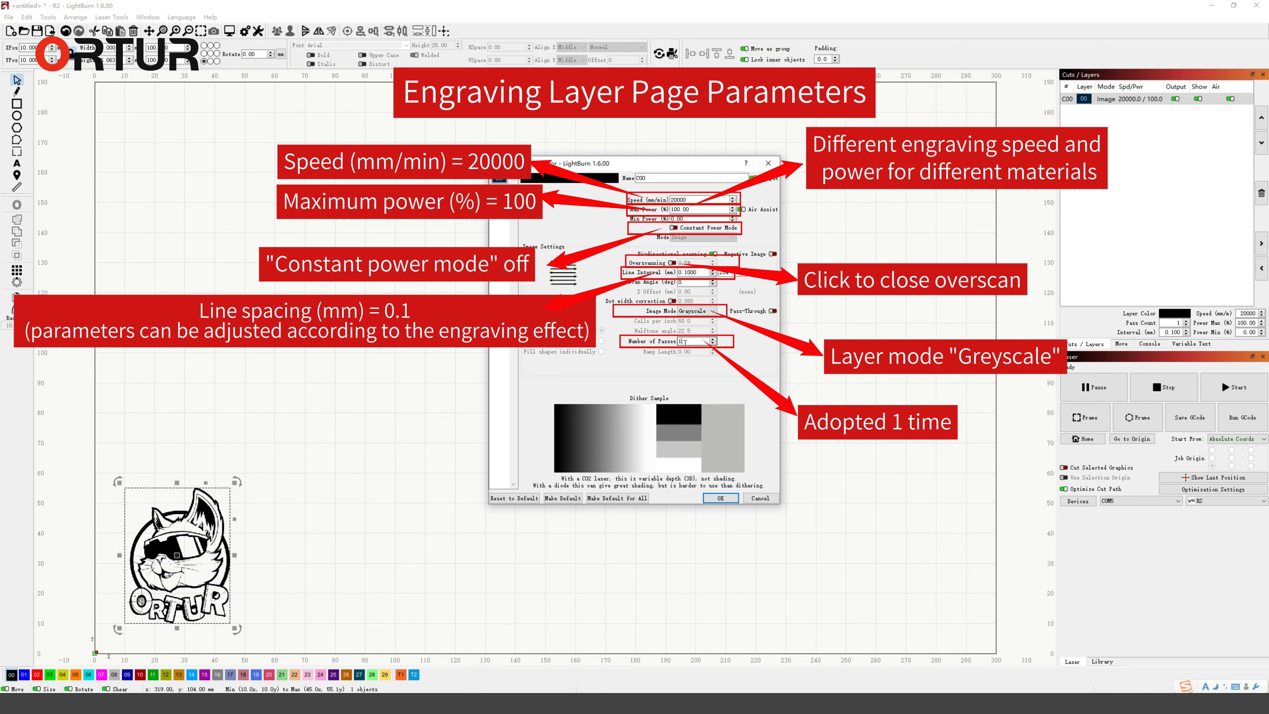
click(723, 496)
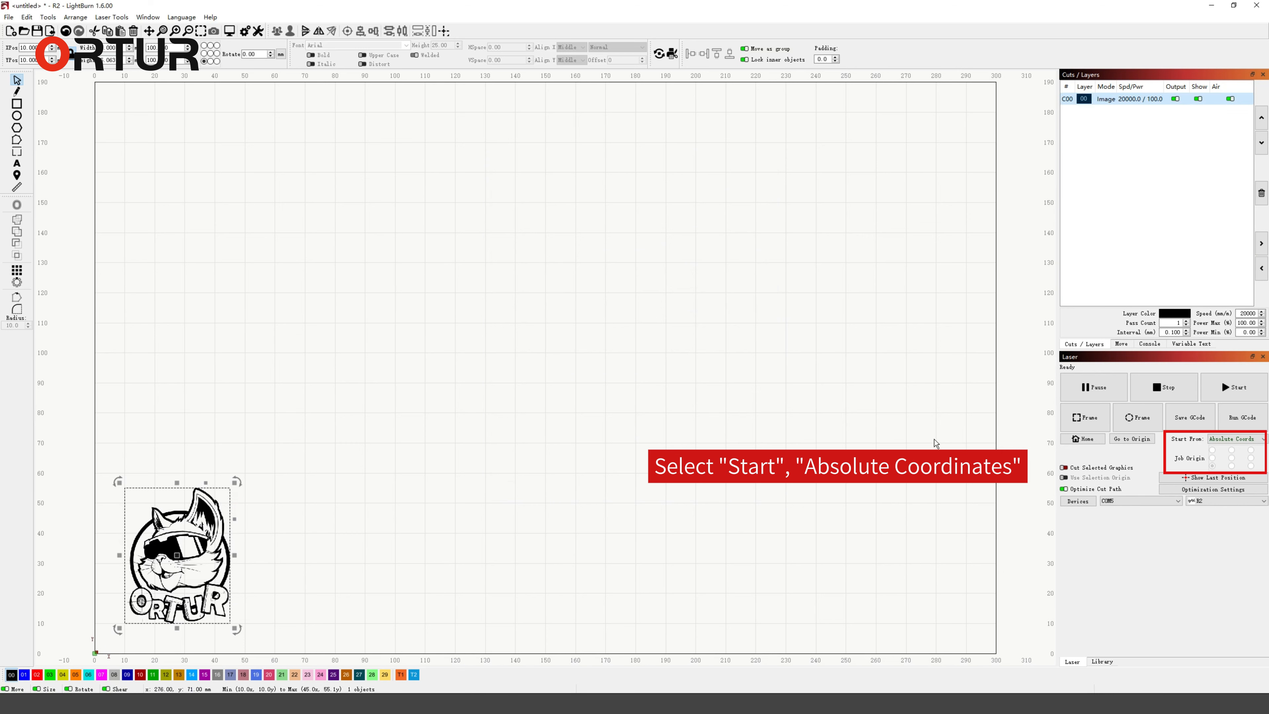
Frame the engraving area using Absolute Coords as the start reference, and start the engraving
click(1233, 440)
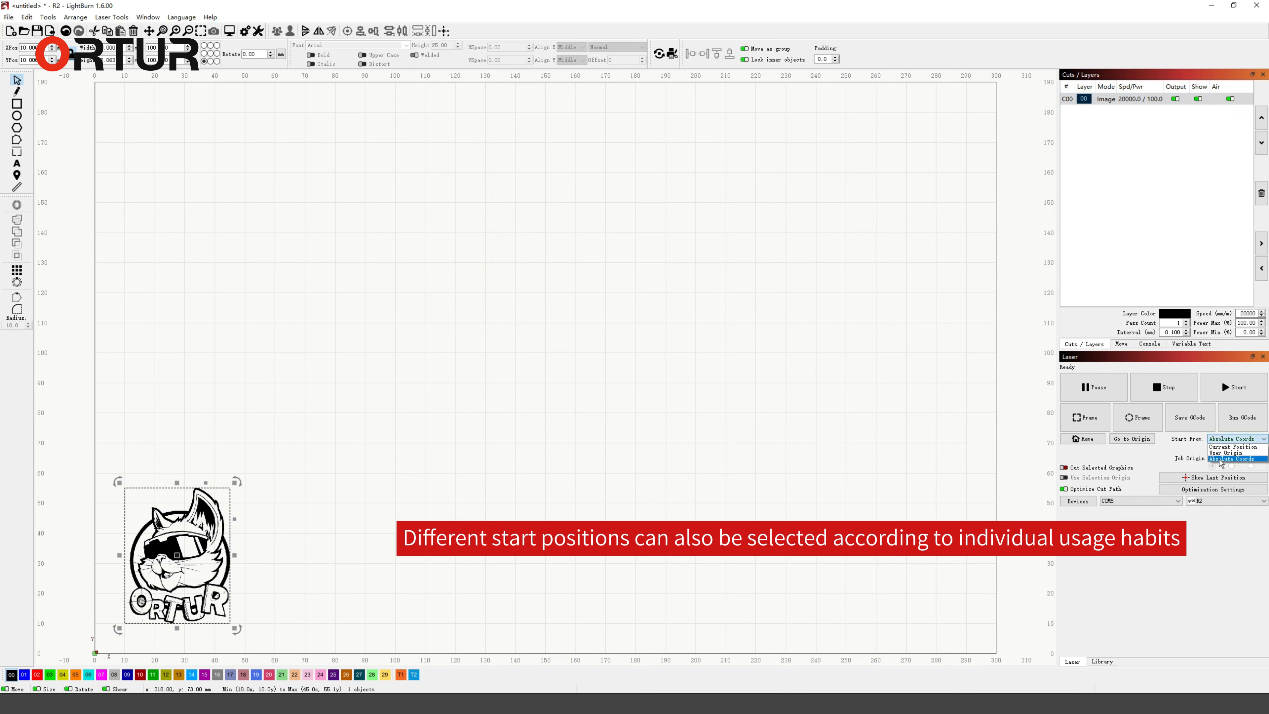
click(1219, 459)
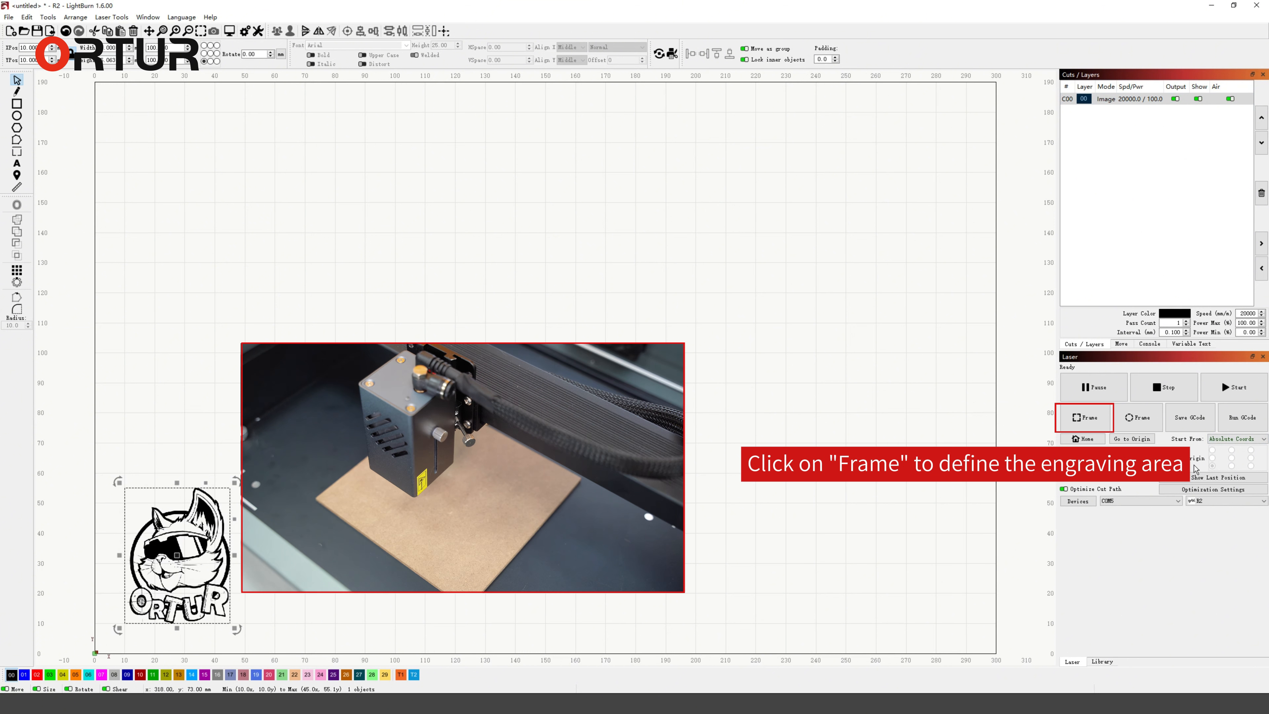
click(1103, 425)
click(1103, 425)
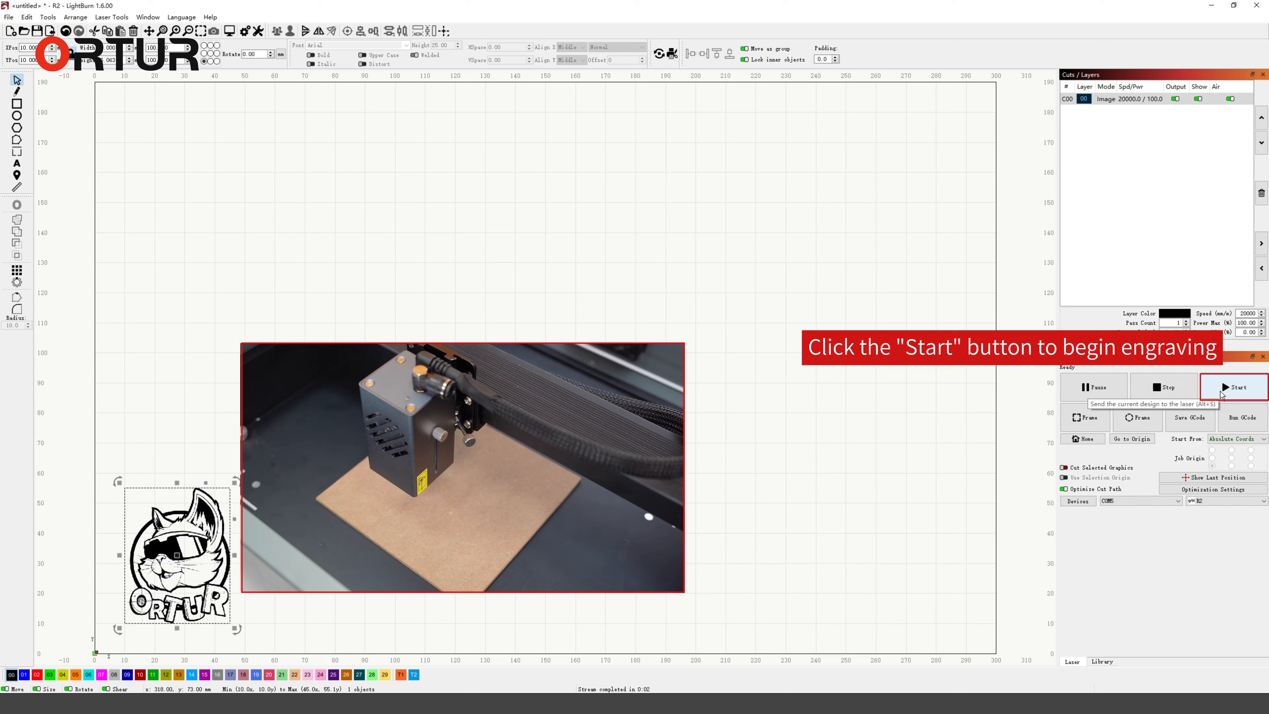
click(1221, 395)
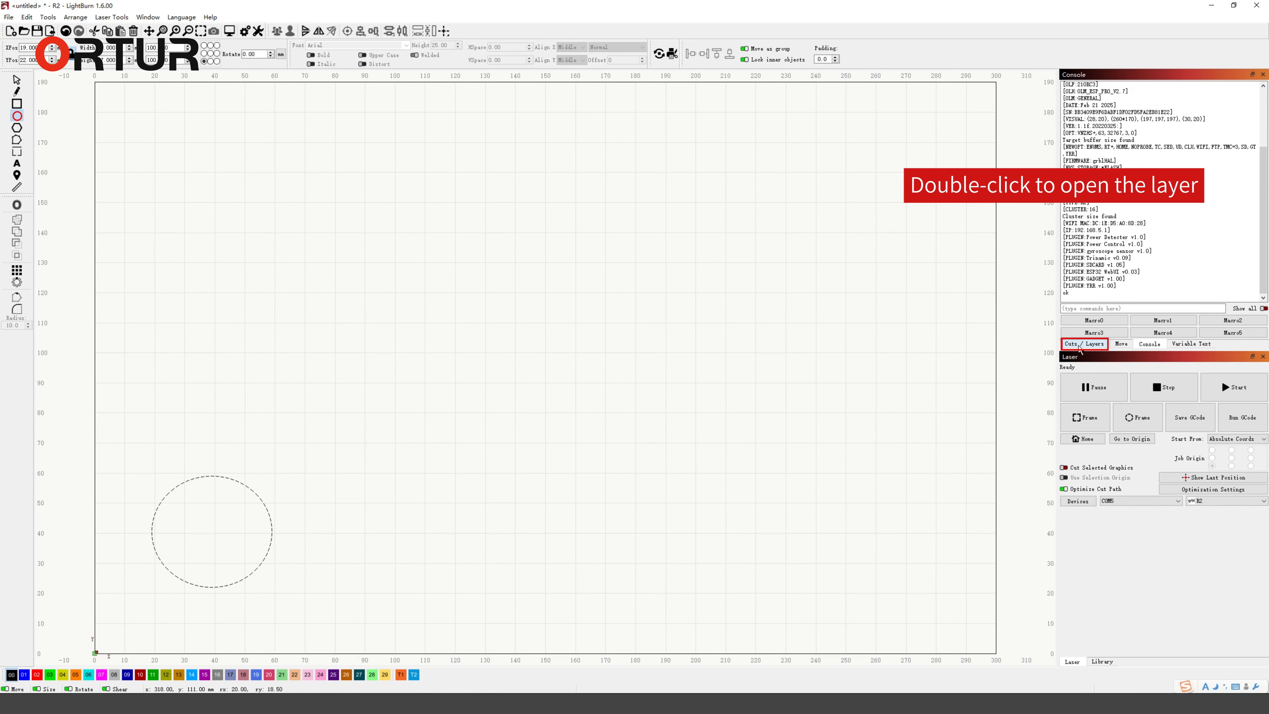
Edit the circle layer's cut settings, with speed 200 mm/min and maximum power 100%
click(1079, 345)
double_click(1159, 99)
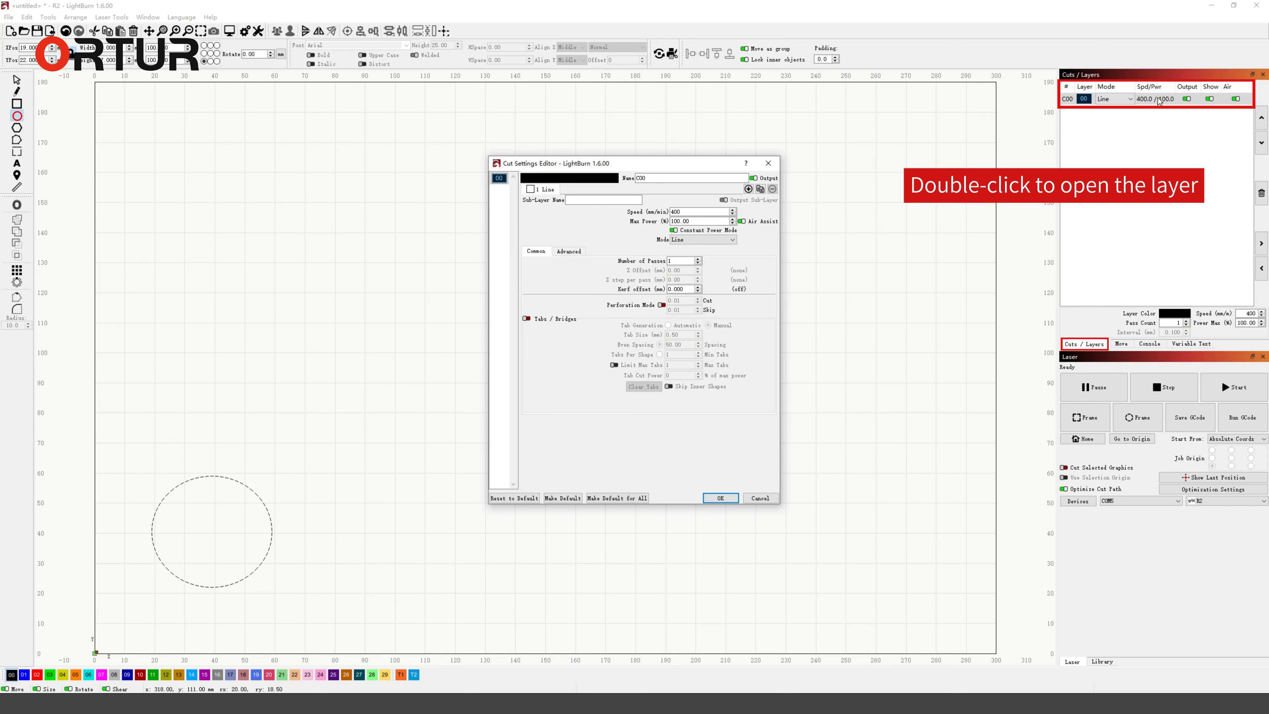
double_click(690, 212)
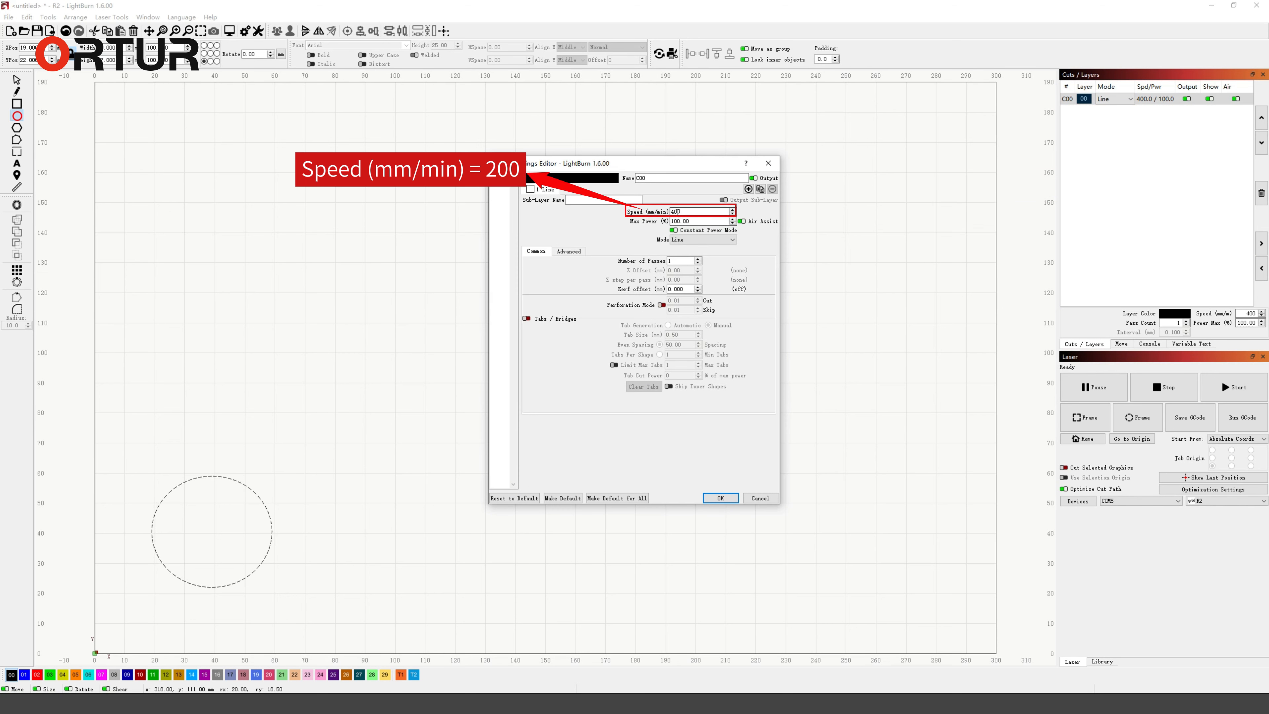
text(200)
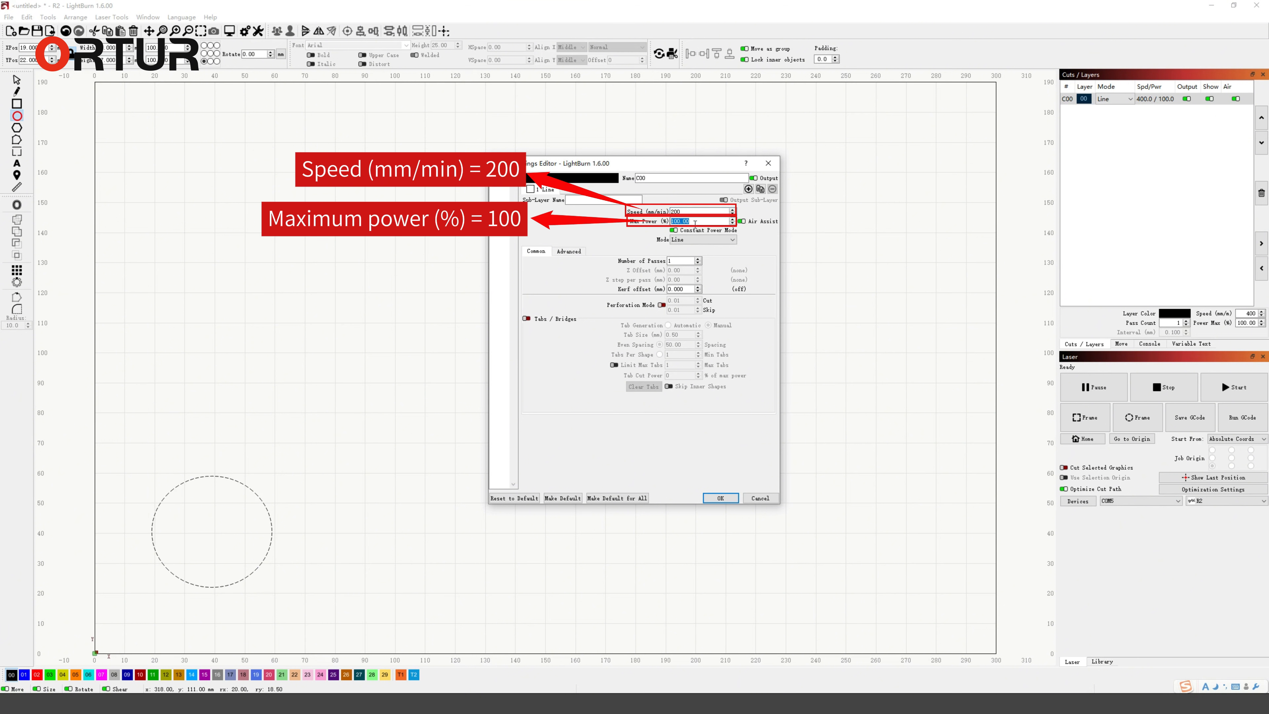
text(100)
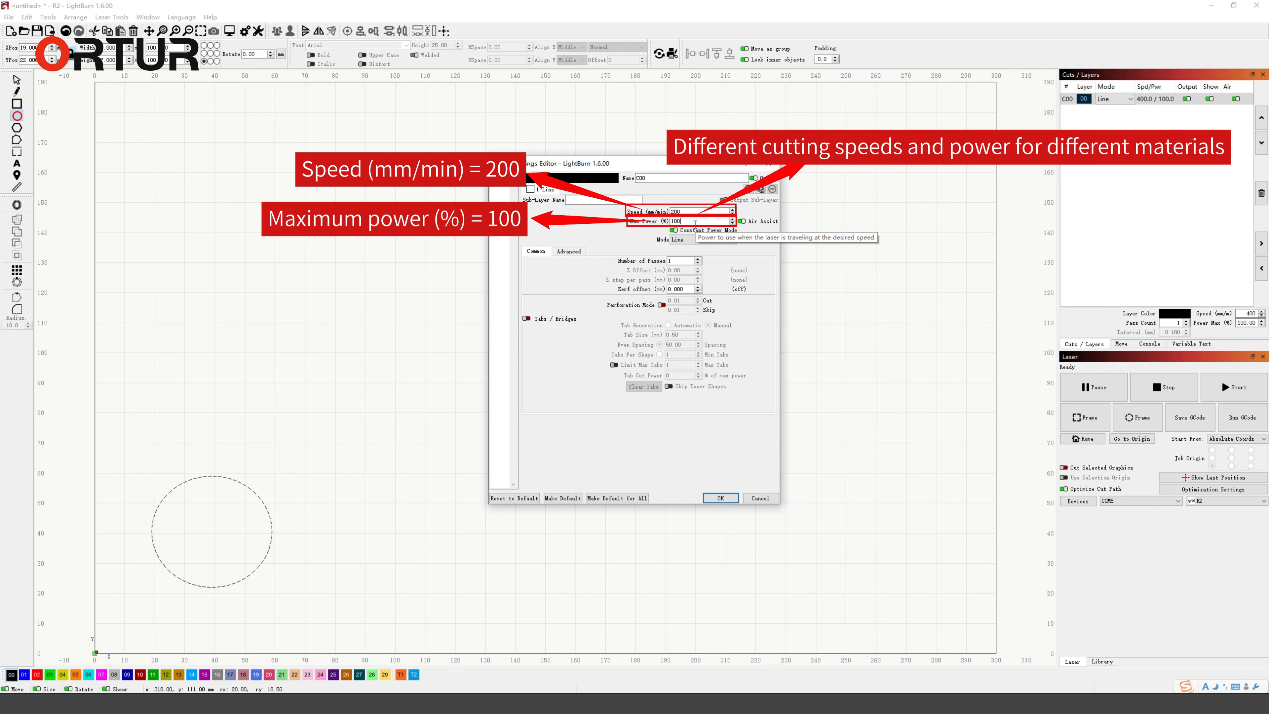
Configure the circle layer with constant power mode on, Line mode and 1 pass, and apply the settings
click(673, 231)
click(673, 231)
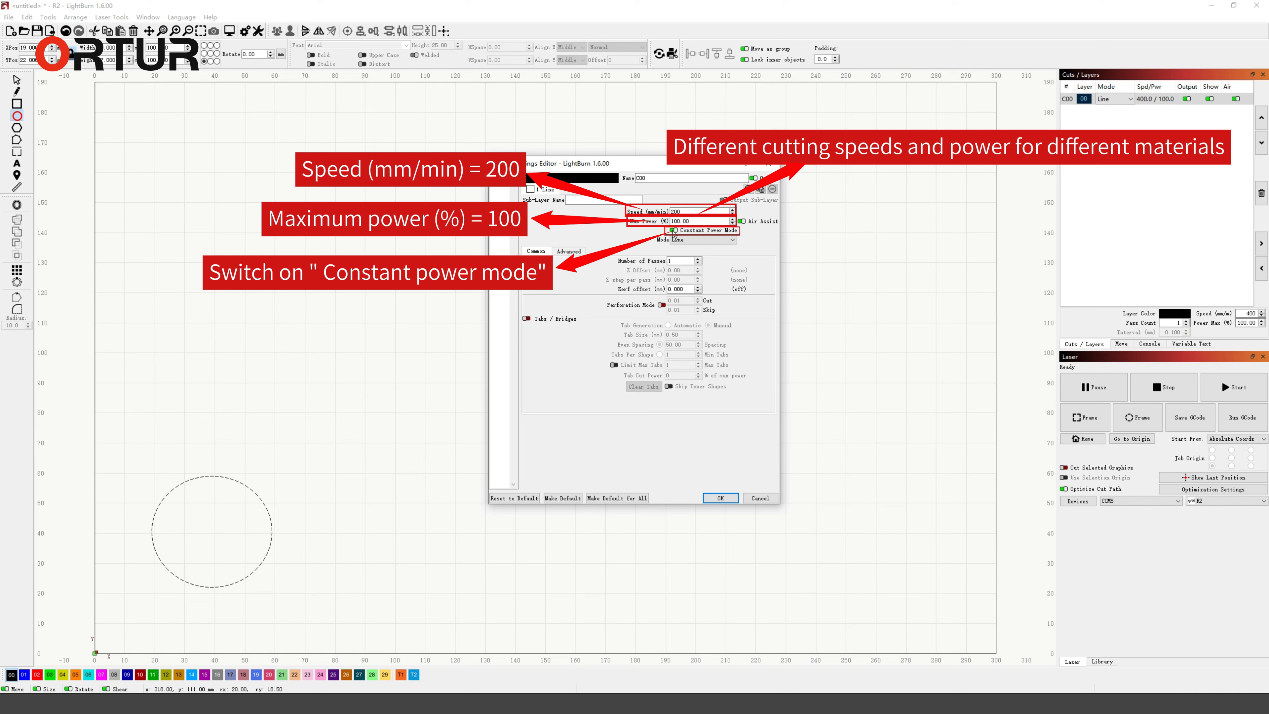
click(685, 240)
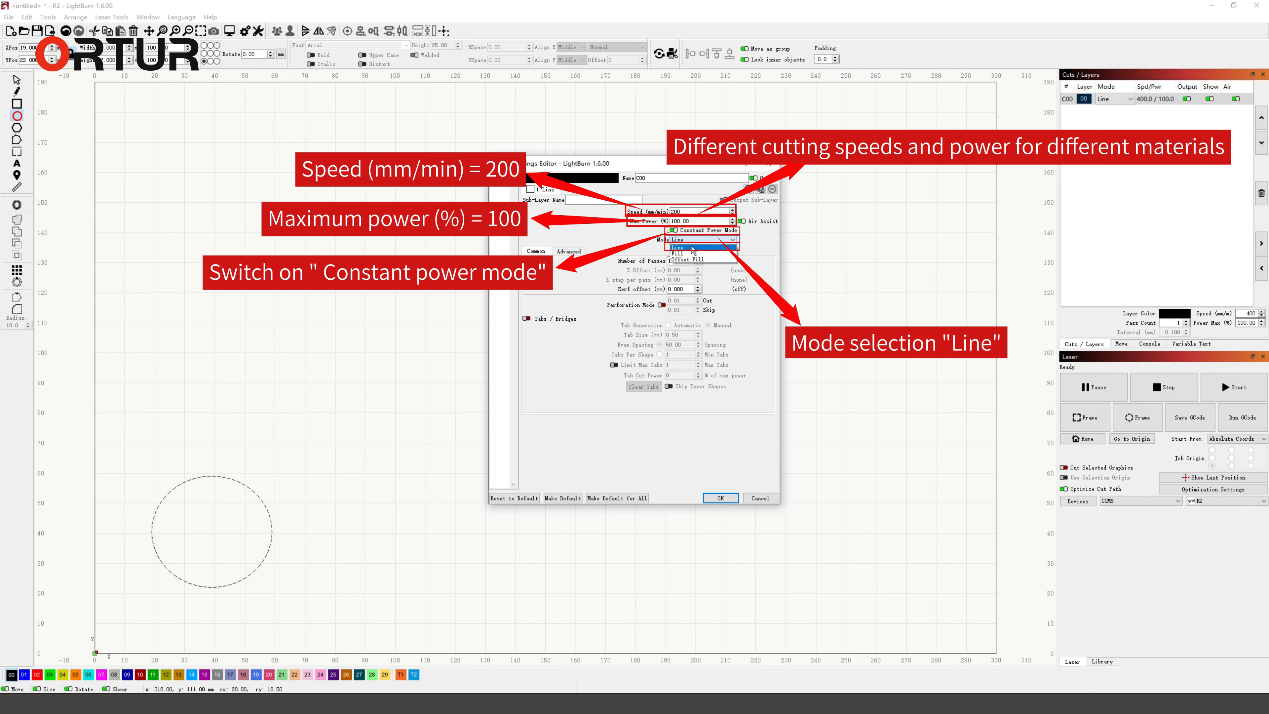
click(692, 248)
click(678, 261)
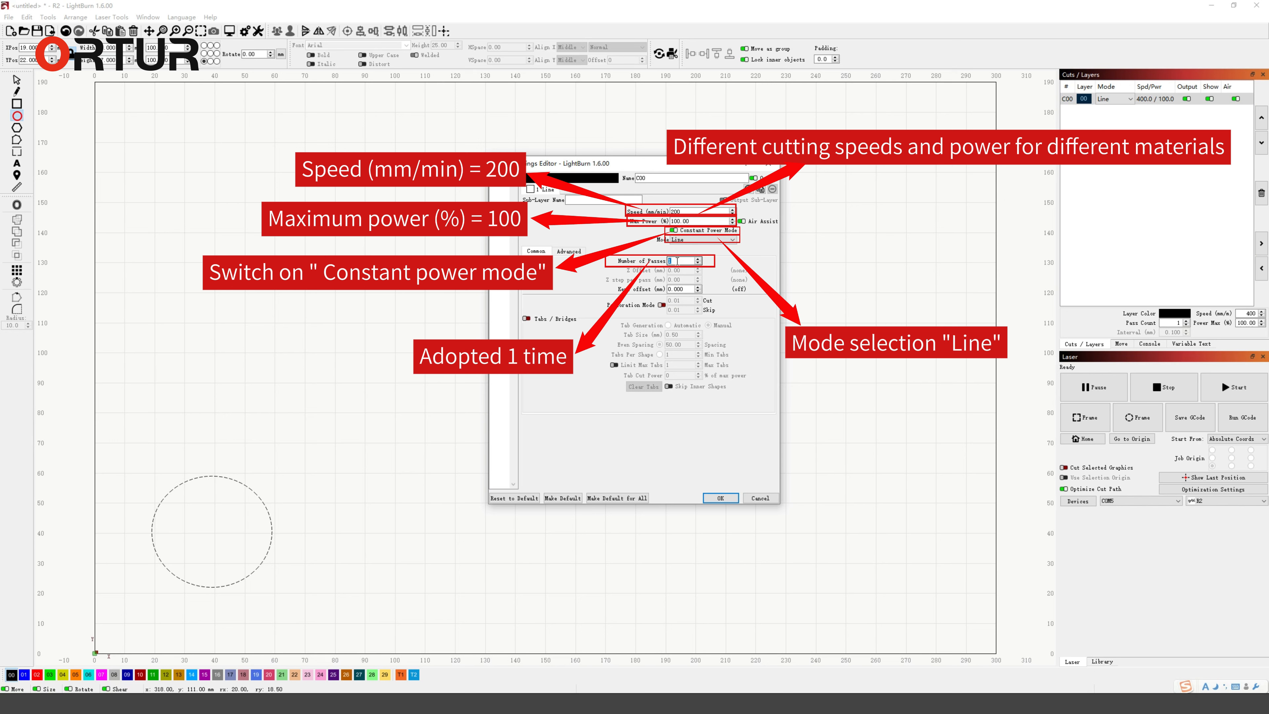
click(723, 499)
Frame the circle's cutting area and start the cutting job
click(1089, 418)
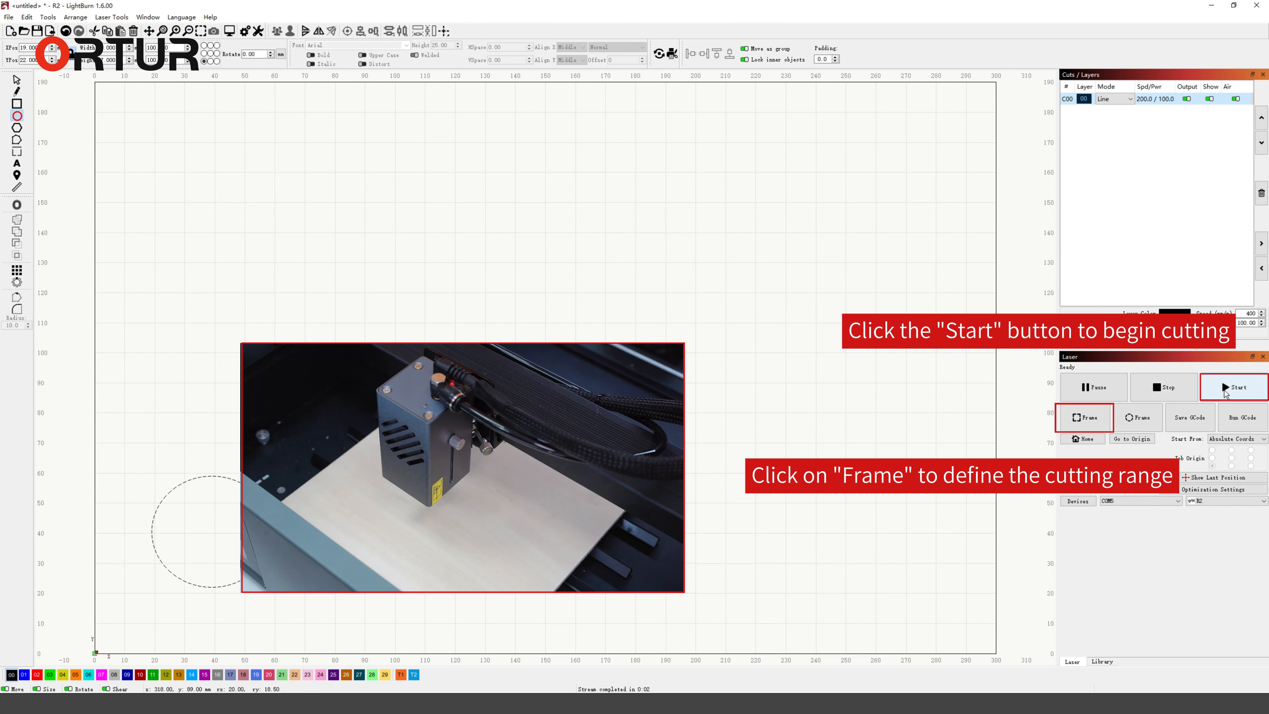
click(1225, 393)
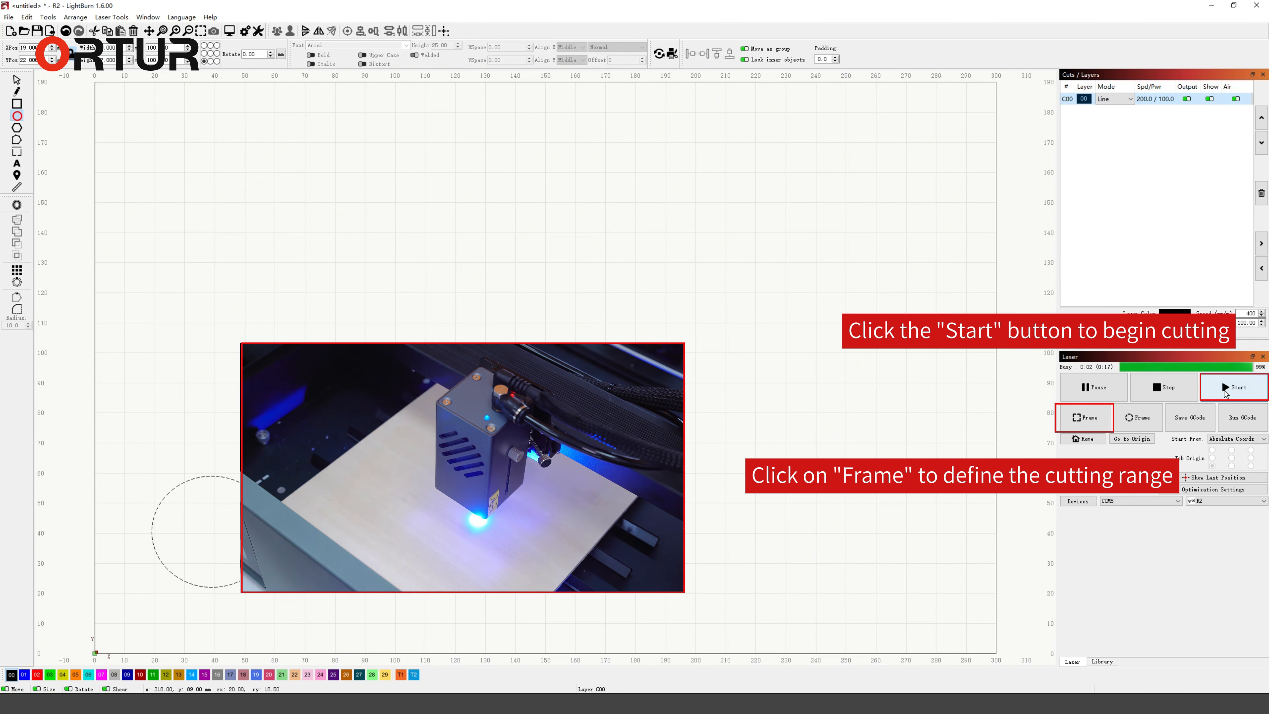